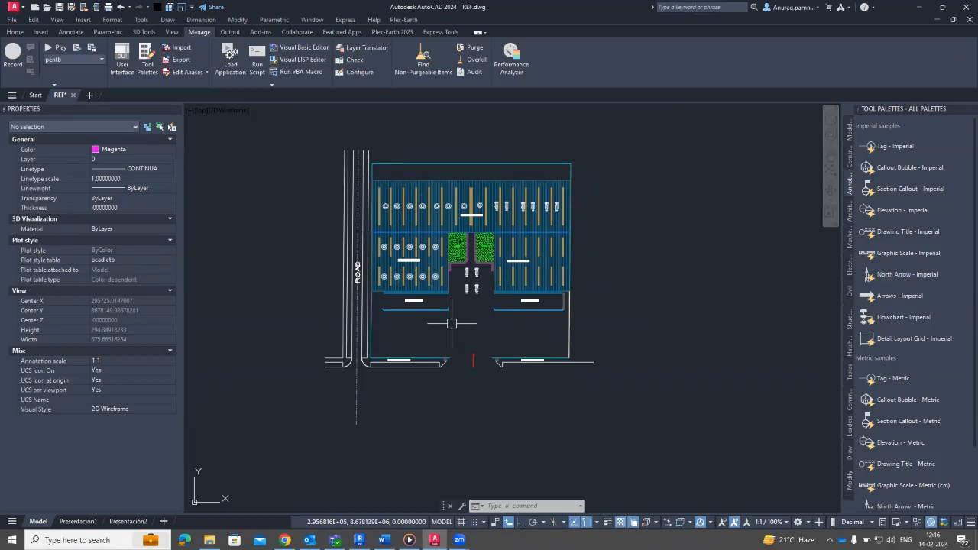
# - Draw a rectangle about 22 by 8 units in the empty space east of the site plan
pyautogui.moveTo(654, 275); pyautogui.dragTo(635, 277, button='middle')
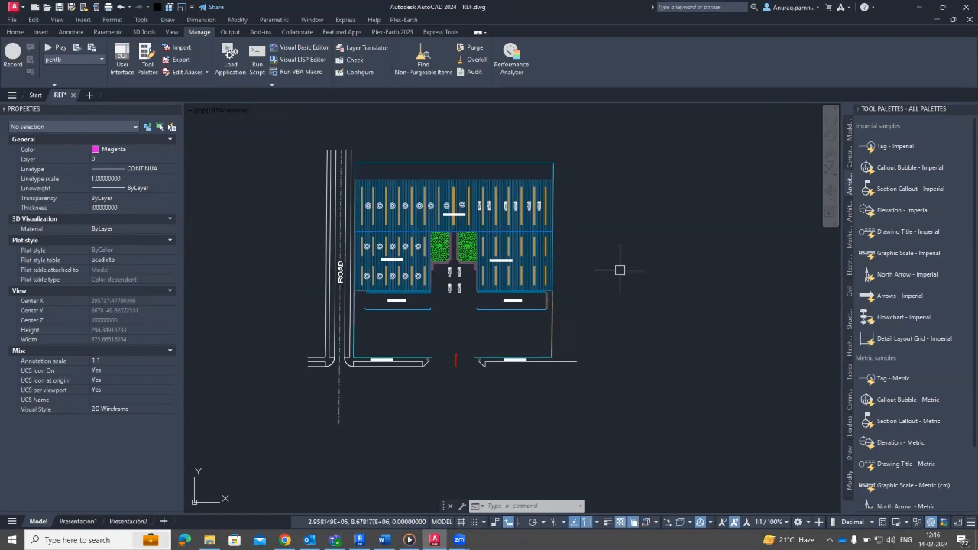
pyautogui.scroll(2, 698, 278)
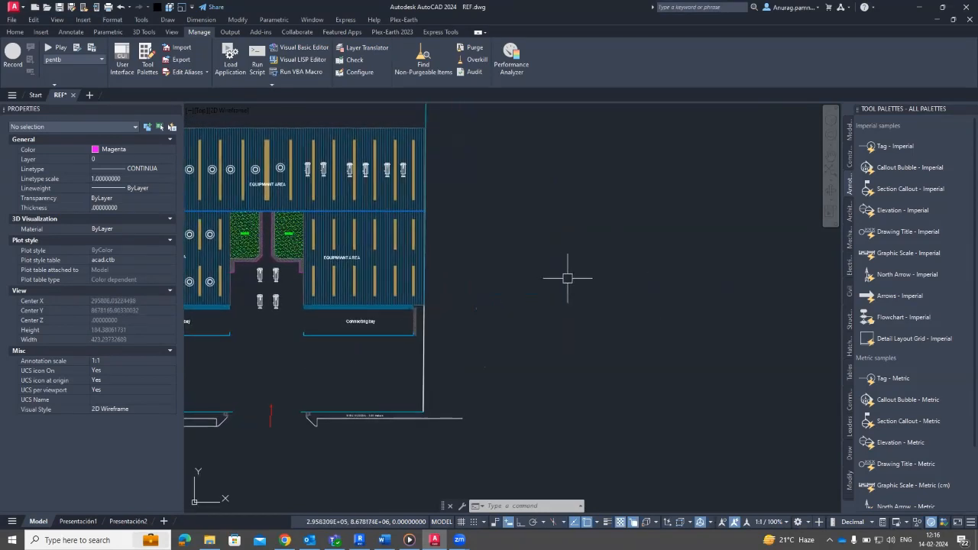
pyautogui.write('REC')
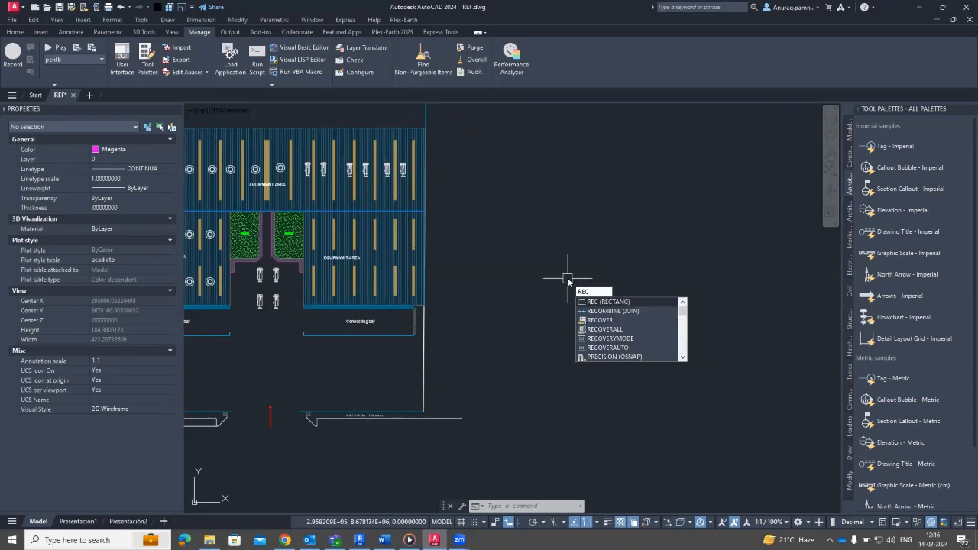
pyautogui.press('Return')
pyautogui.click(554, 247)
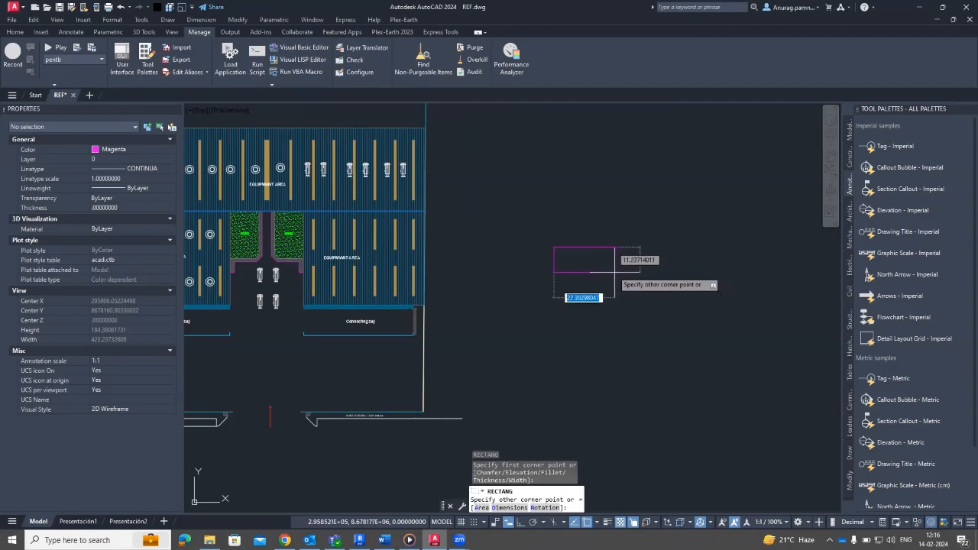
pyautogui.scroll(2, 608, 267)
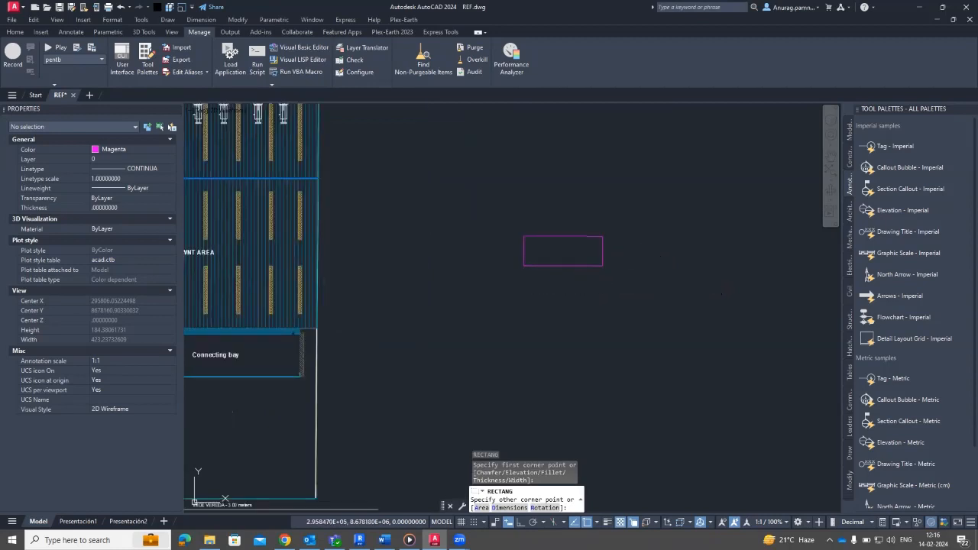
pyautogui.click(602, 266)
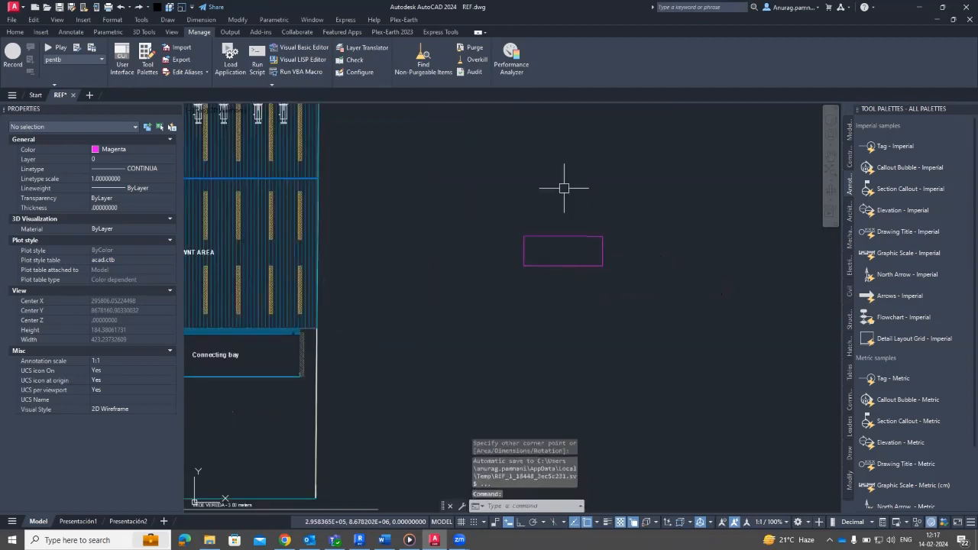
# - Draw a narrow horizontal rectangle across the middle of the first one, extending past both of its short sides
pyautogui.scroll(4, 567, 229)
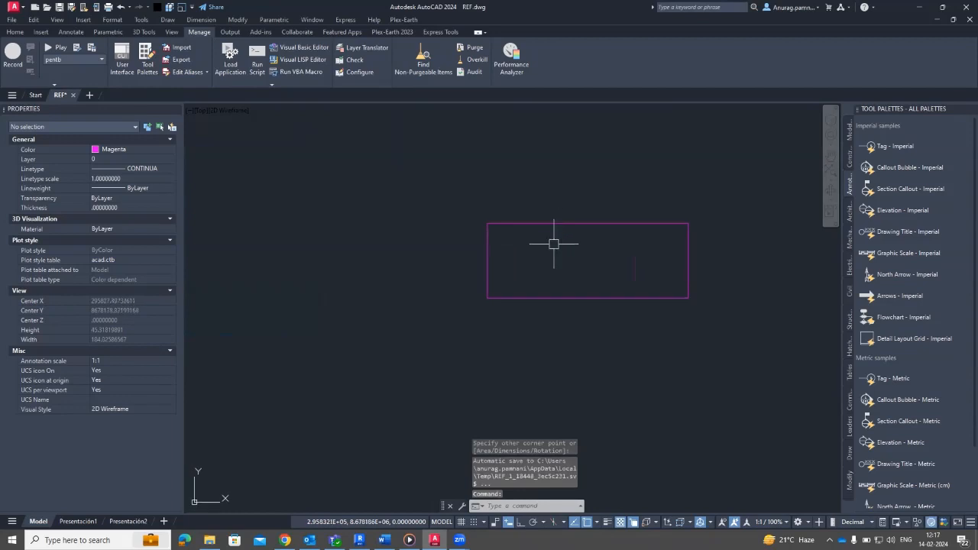
pyautogui.write('REC')
pyautogui.press('Return')
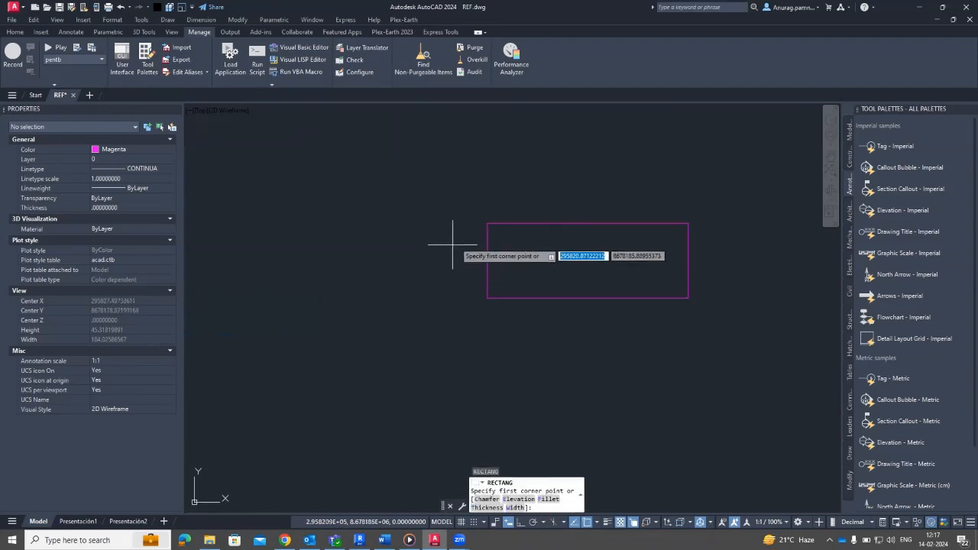
pyautogui.click(460, 248)
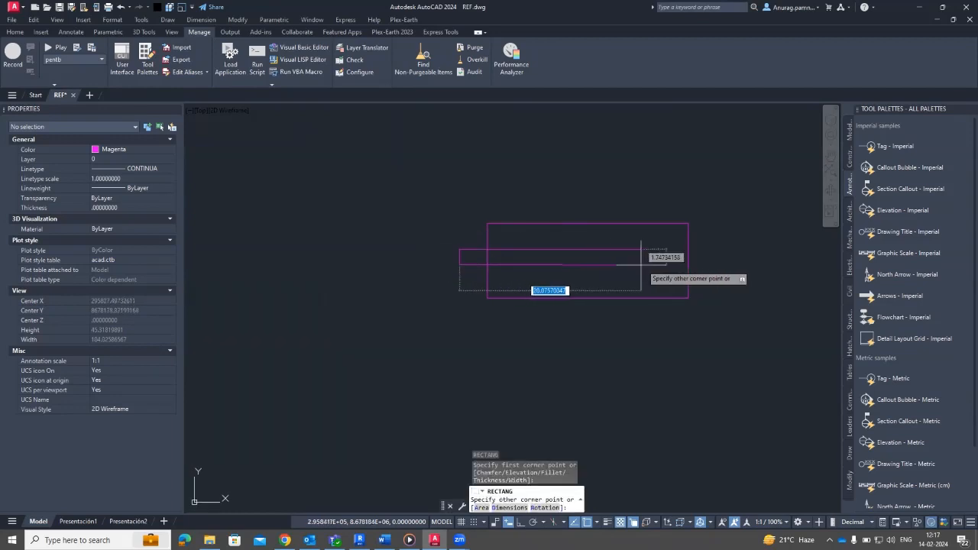
pyautogui.click(709, 266)
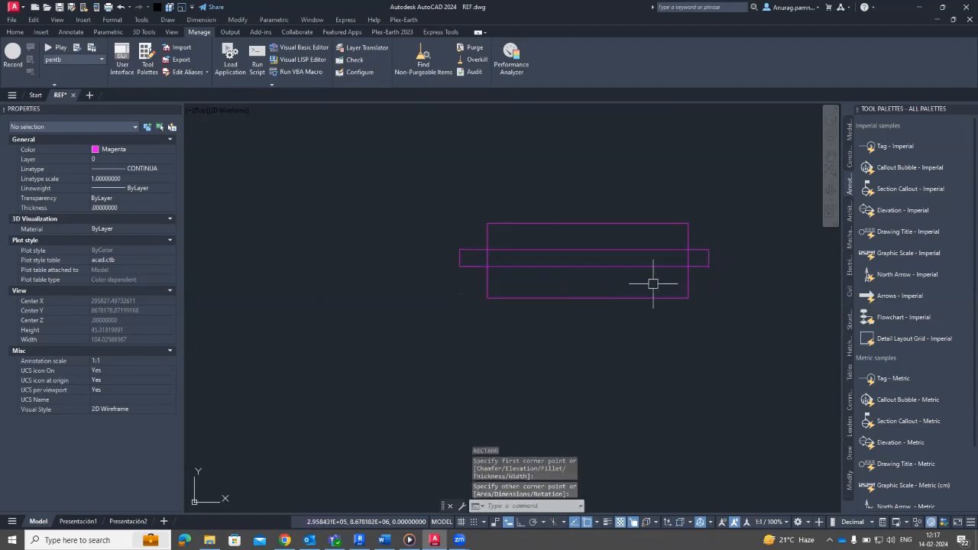
# - Draw two connected lines from the large rectangle's upper-left corner to its centre and on to its lower-left corner
pyautogui.moveTo(716, 281); pyautogui.dragTo(690, 277, button='middle')
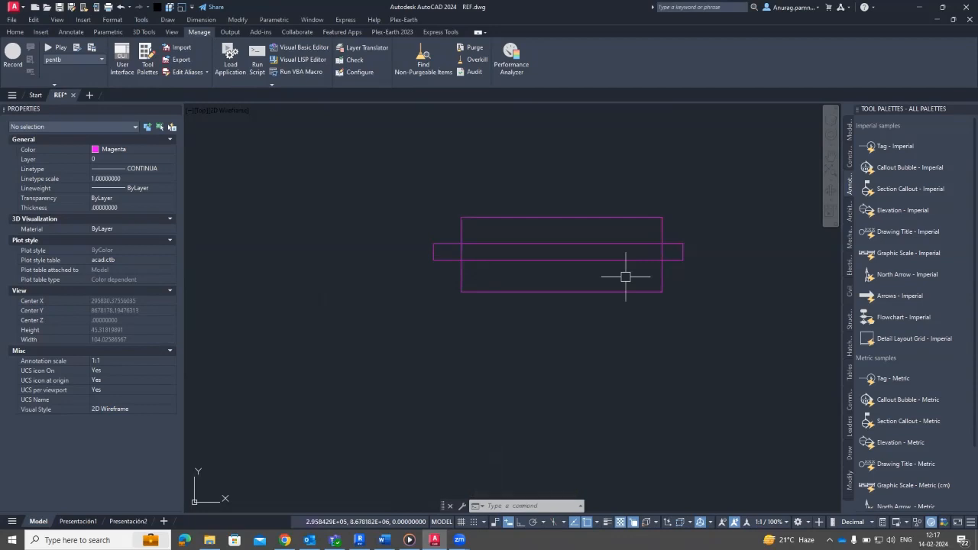
pyautogui.write('l')
pyautogui.press('Return')
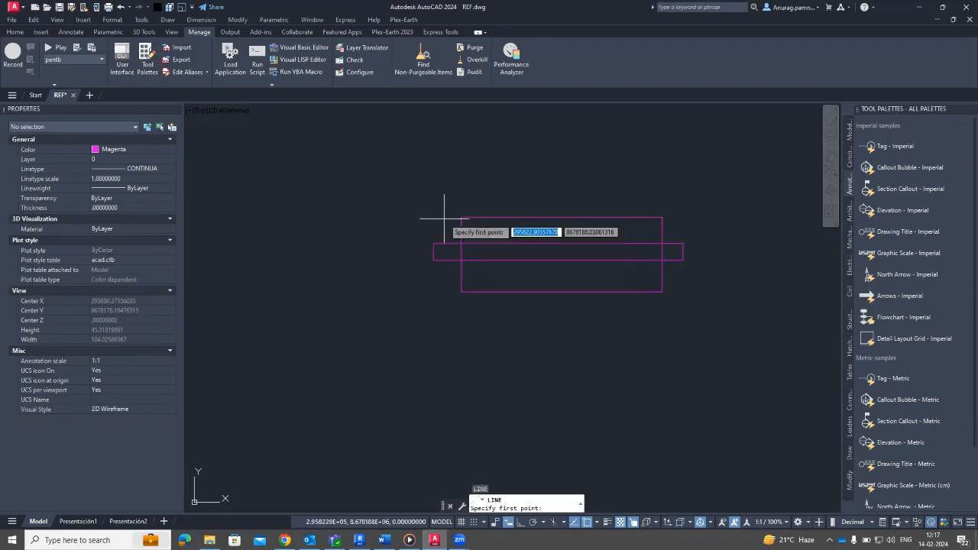
pyautogui.click(460, 218)
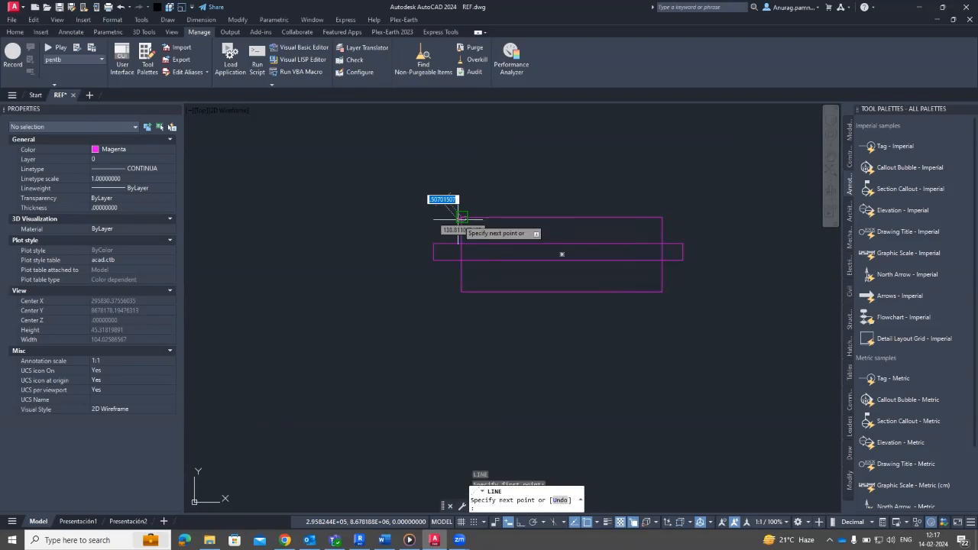
pyautogui.click(561, 253)
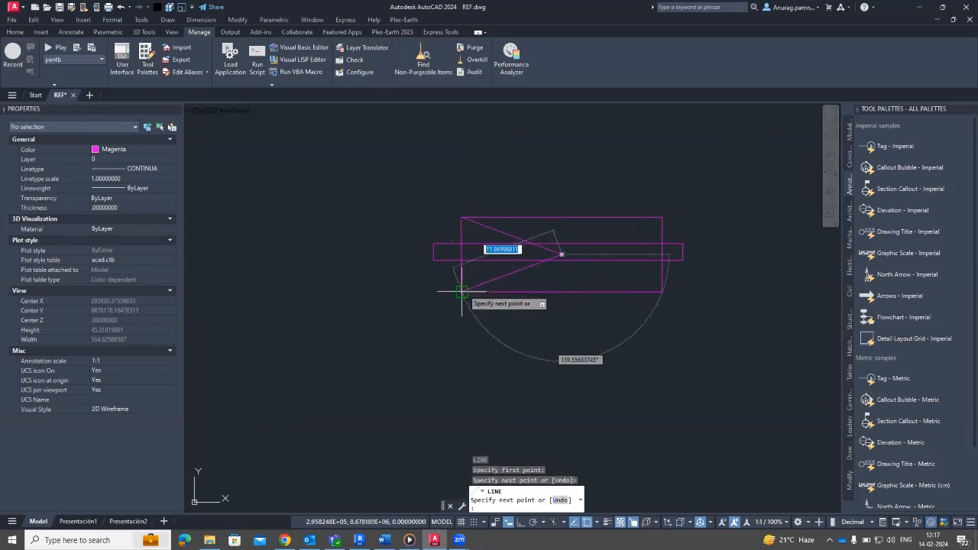
pyautogui.click(461, 291)
pyautogui.press('Escape')
pyautogui.click(517, 230)
pyautogui.click(498, 239)
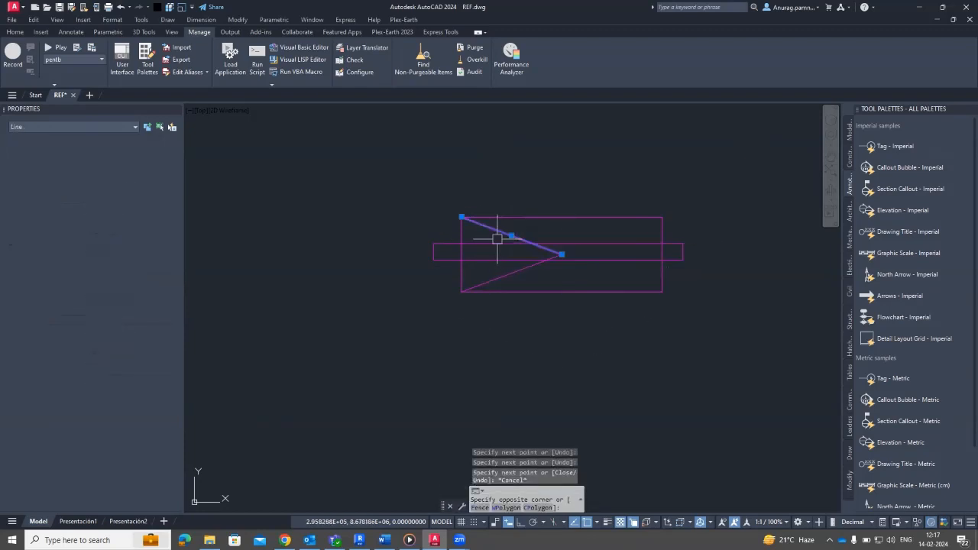
pyautogui.click(519, 270)
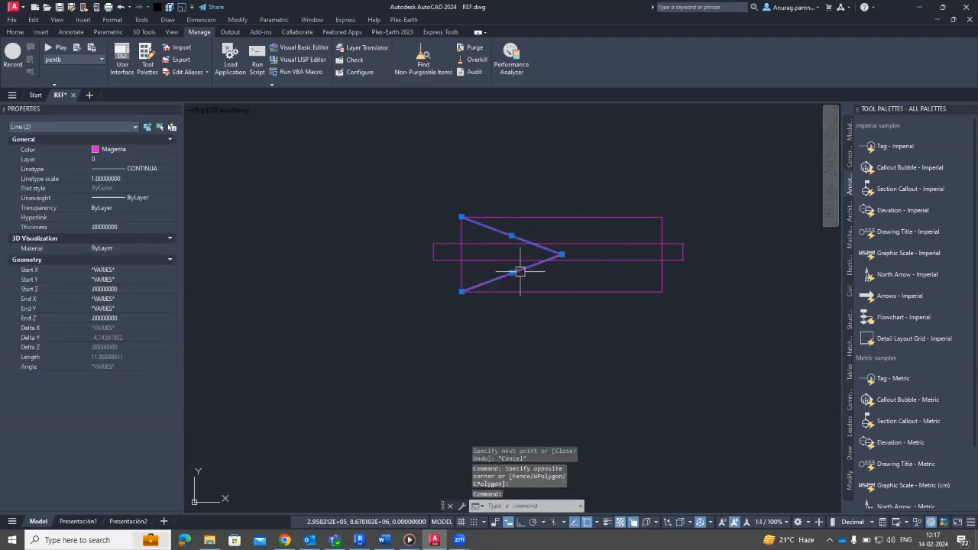
pyautogui.press('Return')
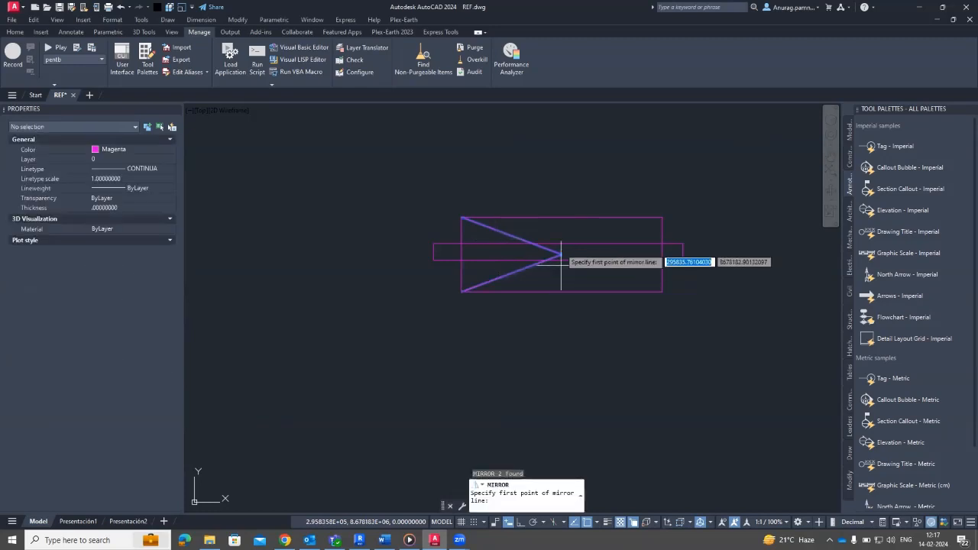
pyautogui.click(558, 251)
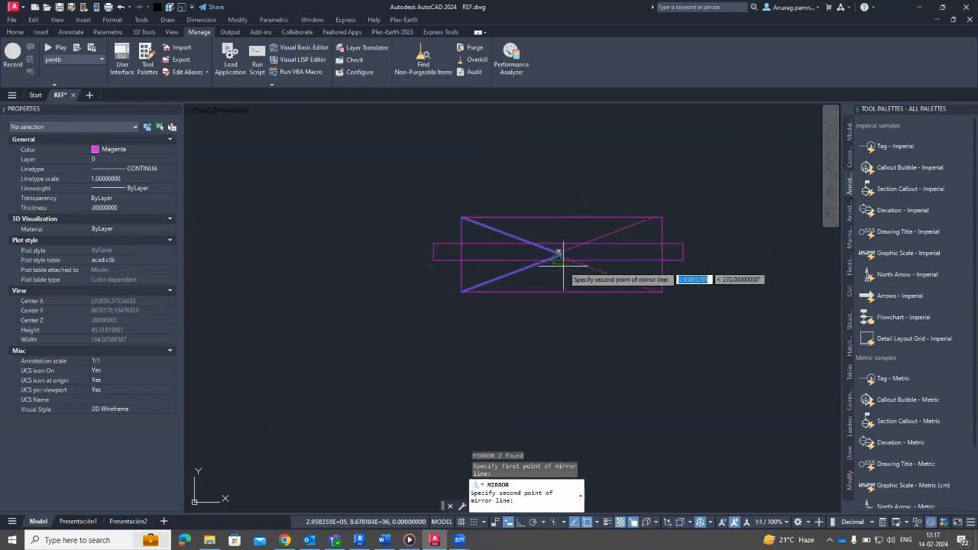
pyautogui.press('Escape')
# - Mirror the two diagonal lines about a vertical axis through their meeting point with Ortho on, keeping the source lines
pyautogui.scroll(6, 554, 253)
pyautogui.click(543, 245)
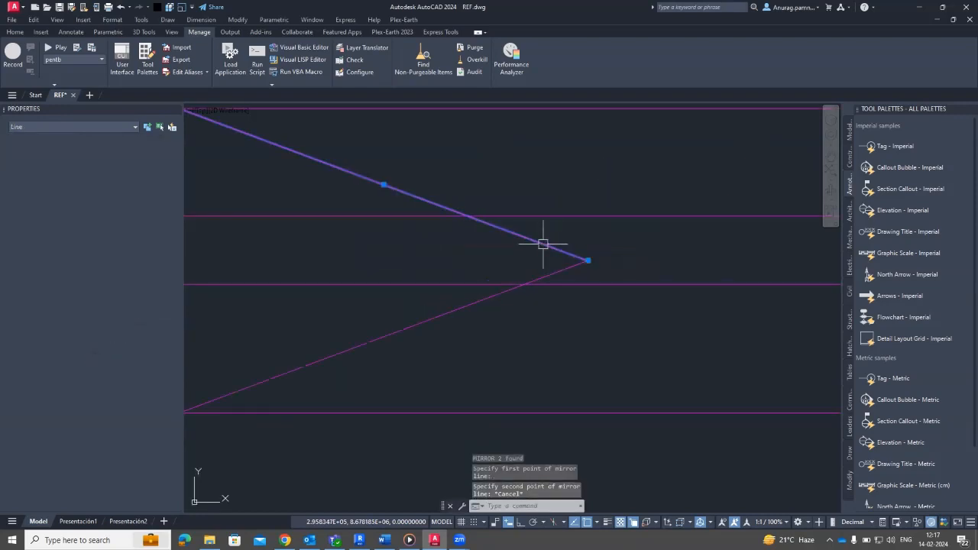
pyautogui.click(561, 270)
pyautogui.write('mi')
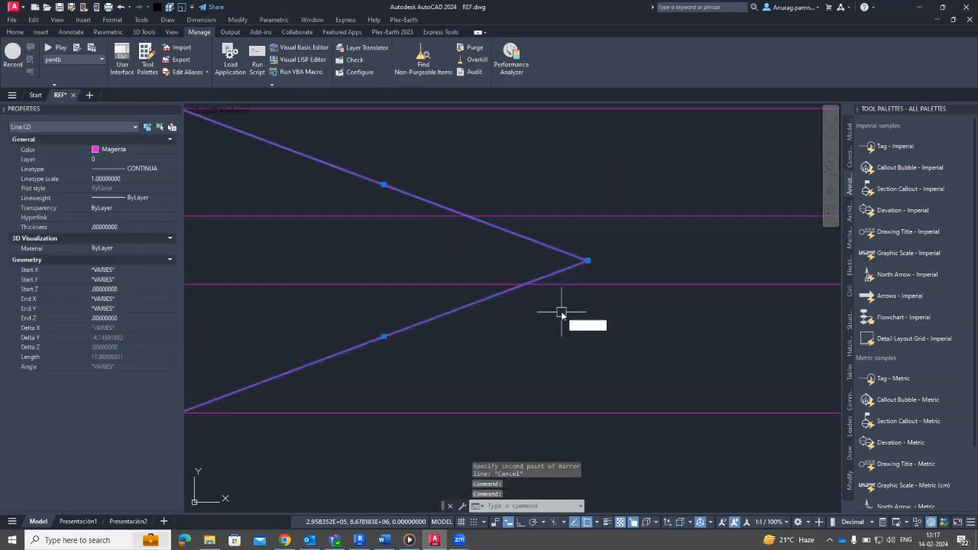
pyautogui.press('Return')
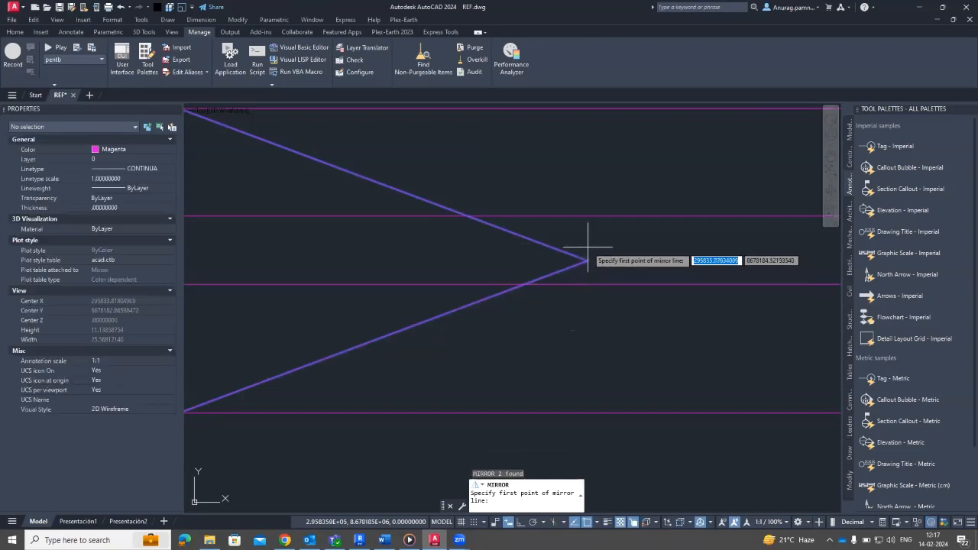
pyautogui.click(587, 261)
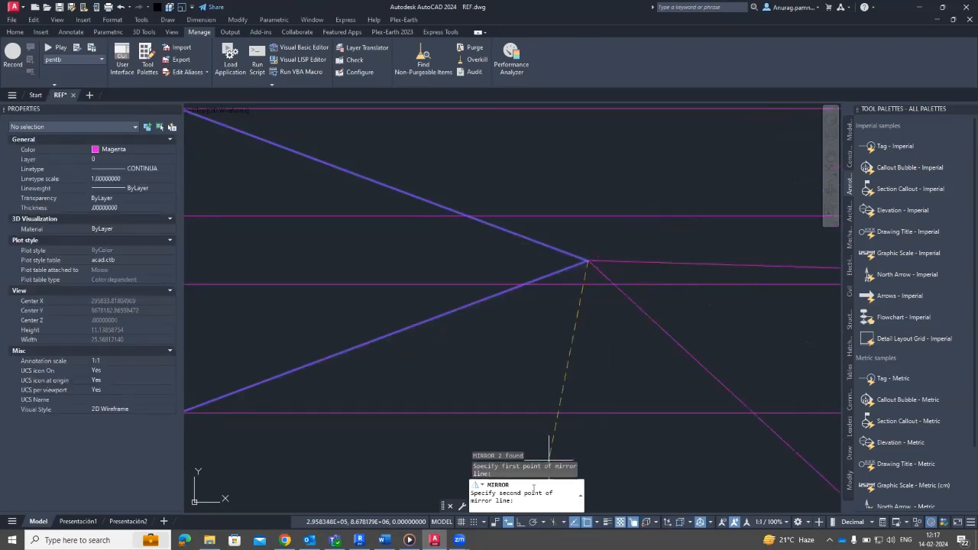
pyautogui.click(520, 522)
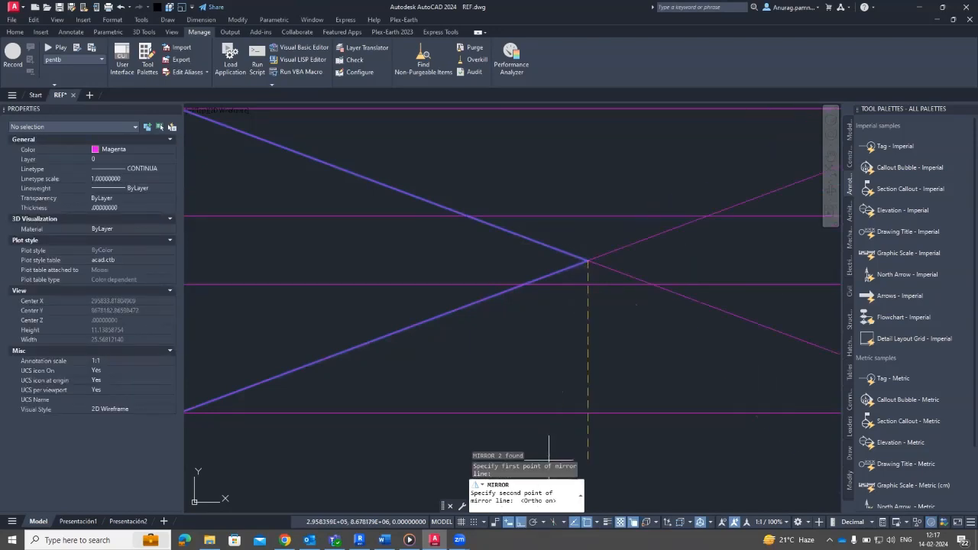
pyautogui.click(585, 389)
pyautogui.press('Return')
pyautogui.scroll(-5, 615, 308)
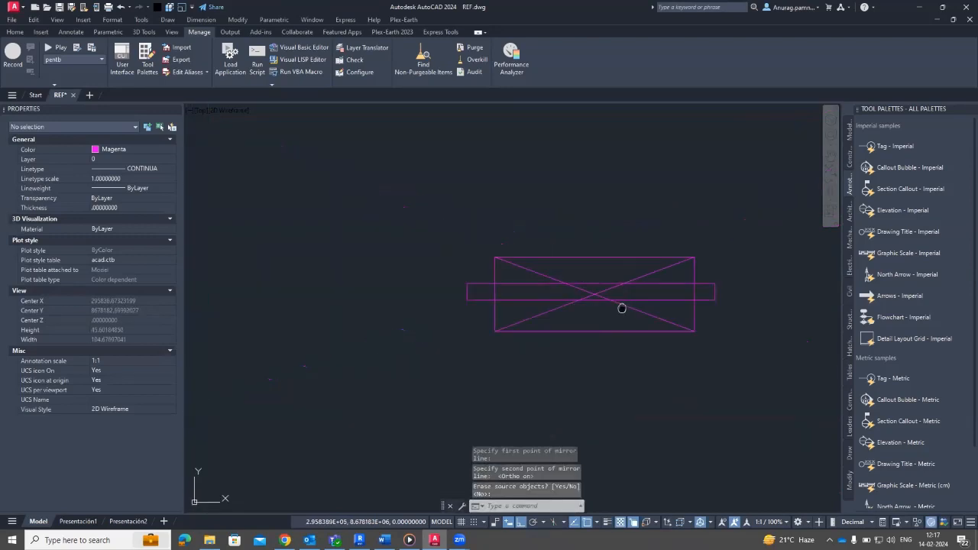
pyautogui.moveTo(622, 308); pyautogui.dragTo(577, 282, button='middle')
pyautogui.press('Escape')
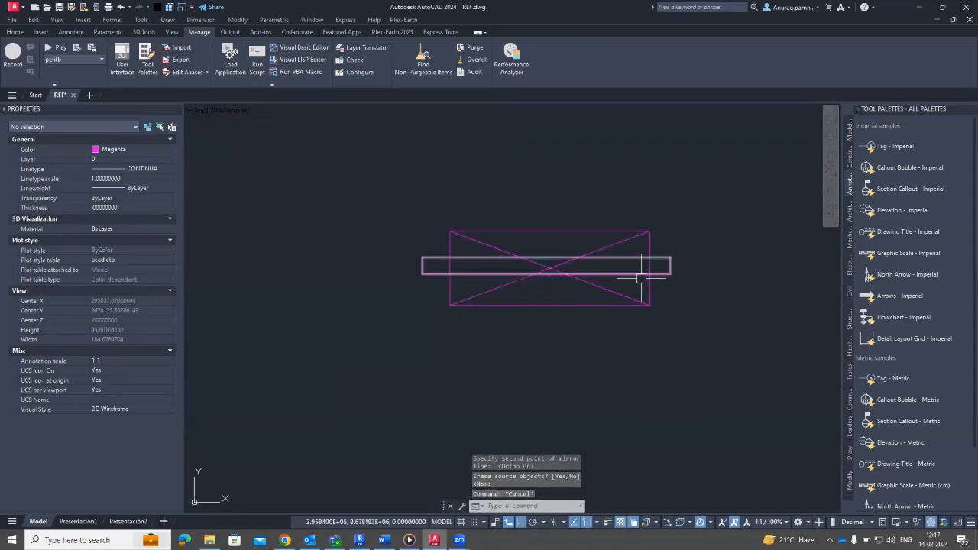
# - Stretch the narrow rectangle's right end leftward so it forms a short tab across the large rectangle's left side
pyautogui.write('s')
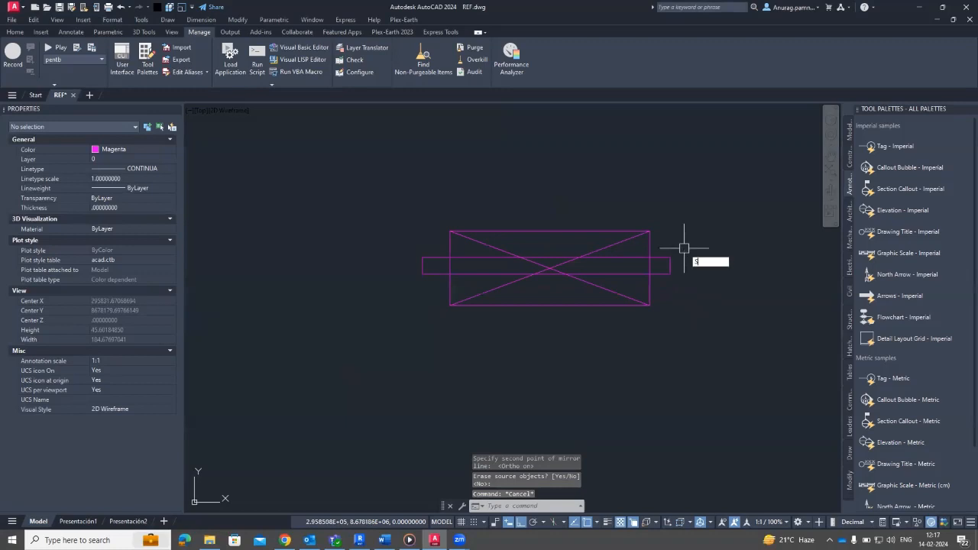
pyautogui.press('space')
pyautogui.click(683, 243)
pyautogui.click(666, 295)
pyautogui.press('space')
pyautogui.click(665, 302)
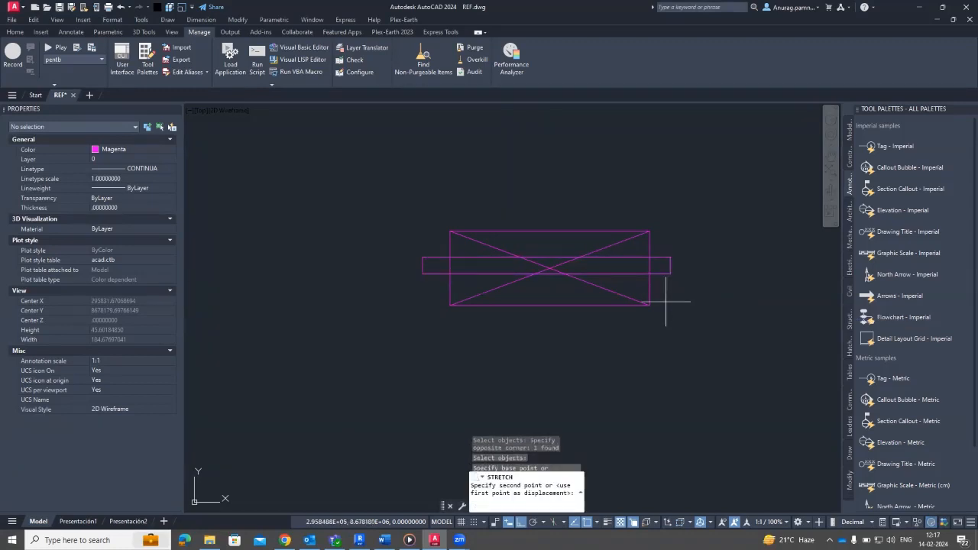
pyautogui.click(483, 279)
pyautogui.press('Escape')
# - Copy the short tab from the large rectangle's lower-left corner to its lower-right corner
pyautogui.scroll(3, 490, 258)
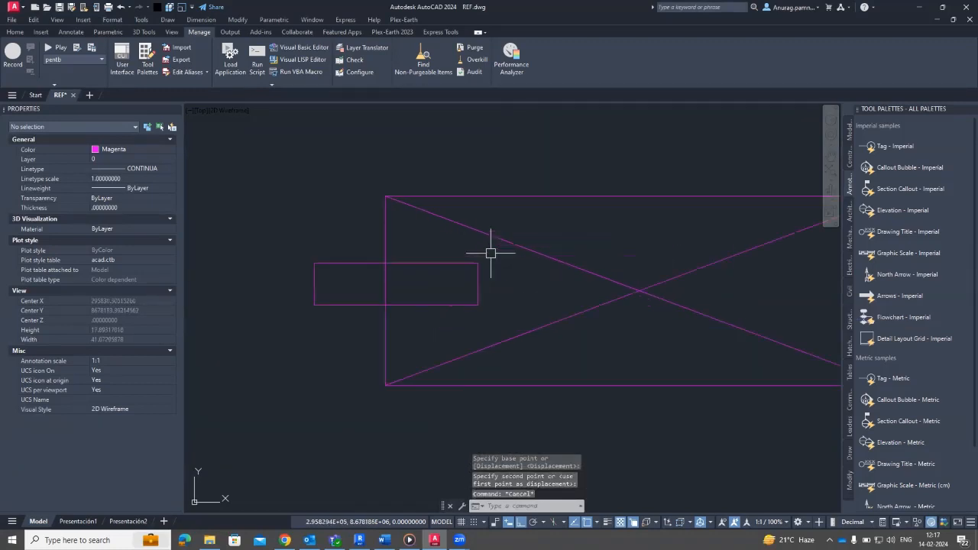
pyautogui.click(489, 262)
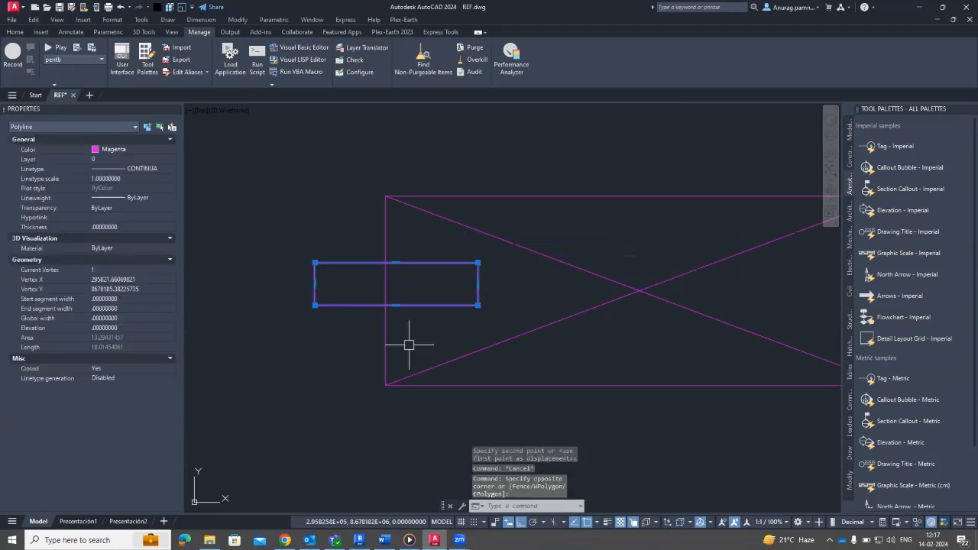
pyautogui.write('o')
pyautogui.press('space')
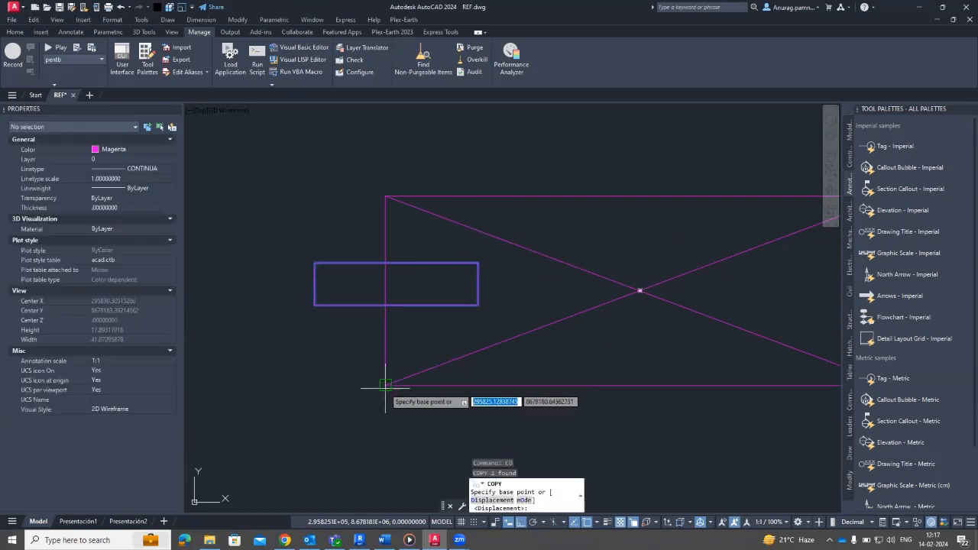
pyautogui.click(386, 385)
pyautogui.scroll(-5, 390, 386)
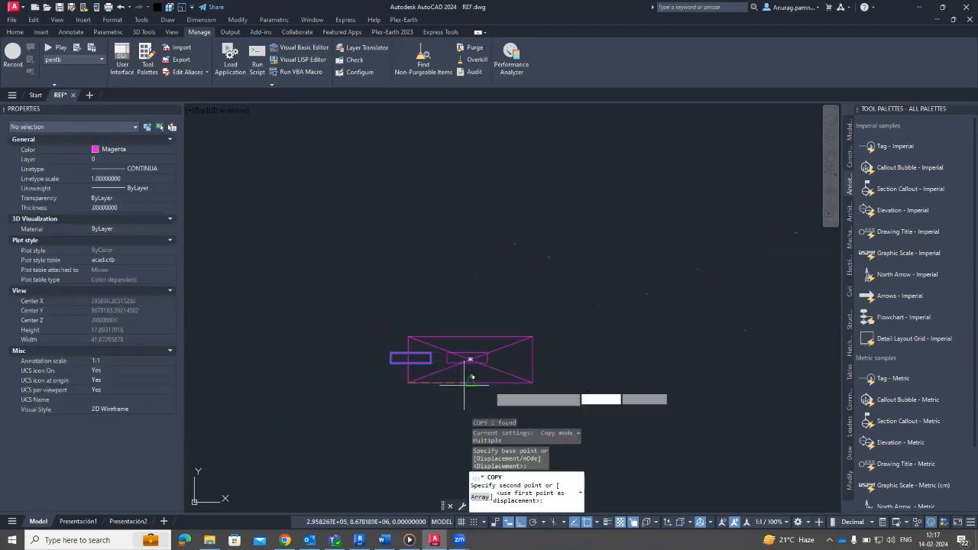
pyautogui.click(533, 386)
pyautogui.press('Escape')
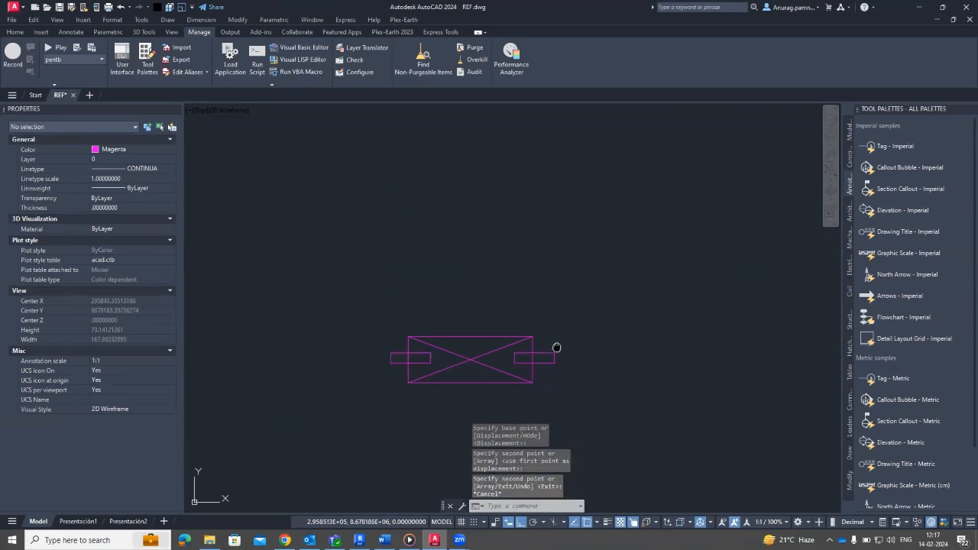
# - Define the whole symbol as a block named "Mec_Index shaft" with its base point at the large rectangle's lower-left corner, opening it for block editing
pyautogui.moveTo(559, 343); pyautogui.dragTo(591, 273, button='middle')
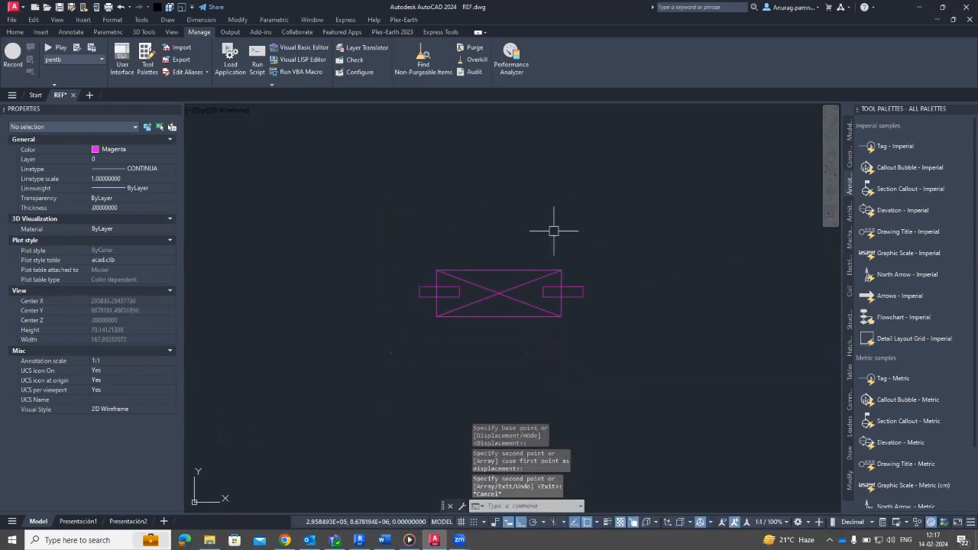
pyautogui.click(410, 232)
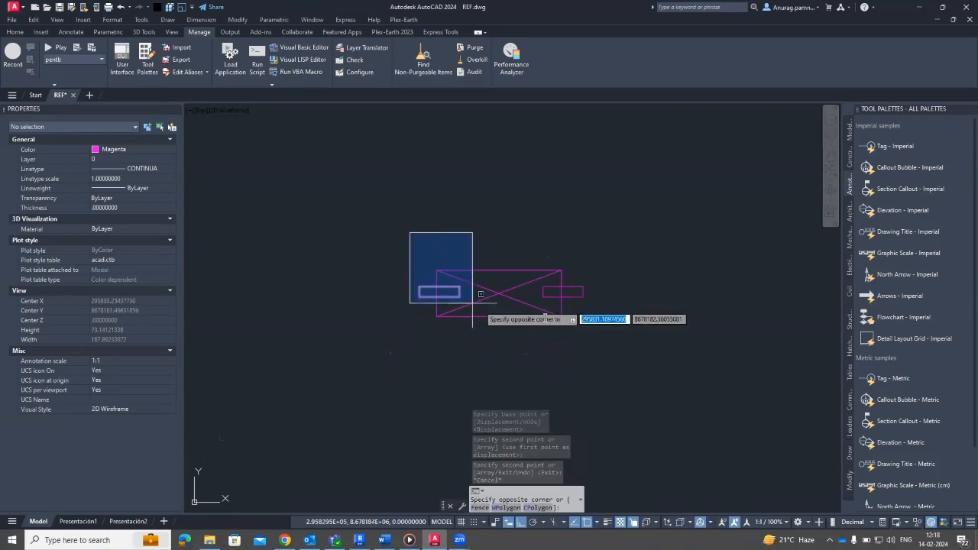
pyautogui.click(620, 324)
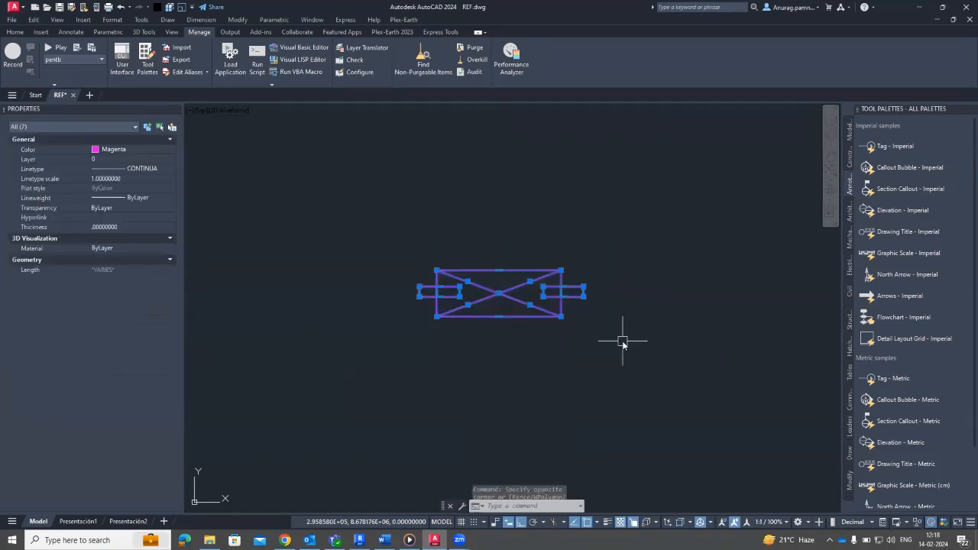
pyautogui.write('b')
pyautogui.press('Return')
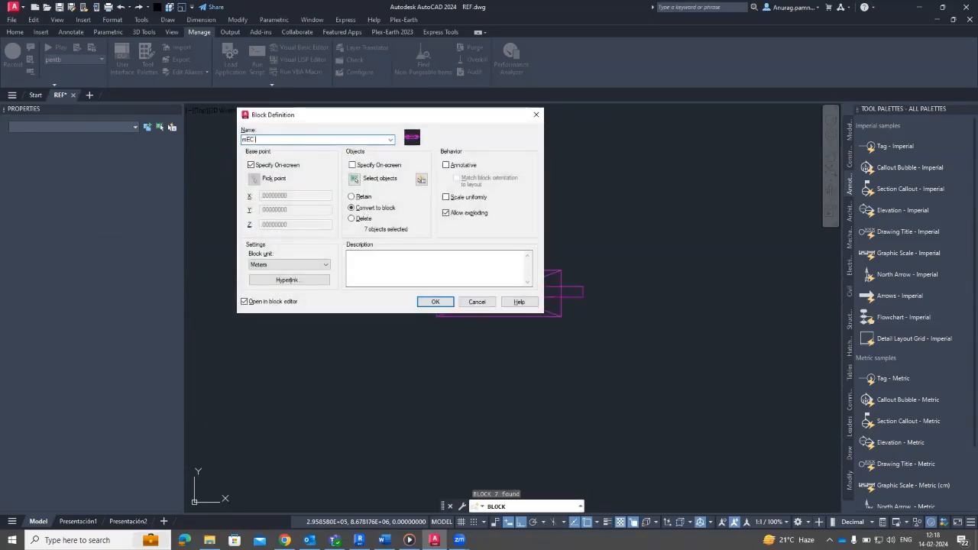
pyautogui.press('BackSpace')
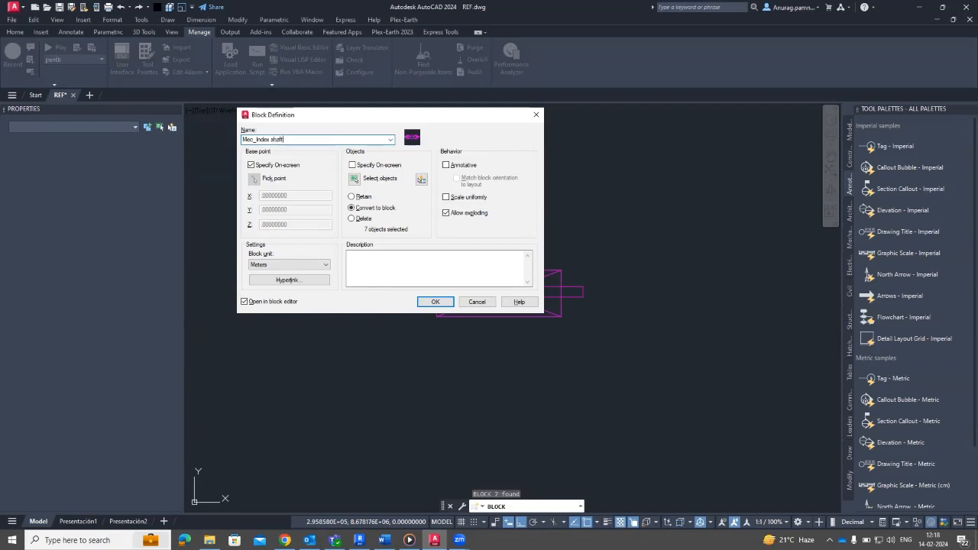
pyautogui.click(394, 276)
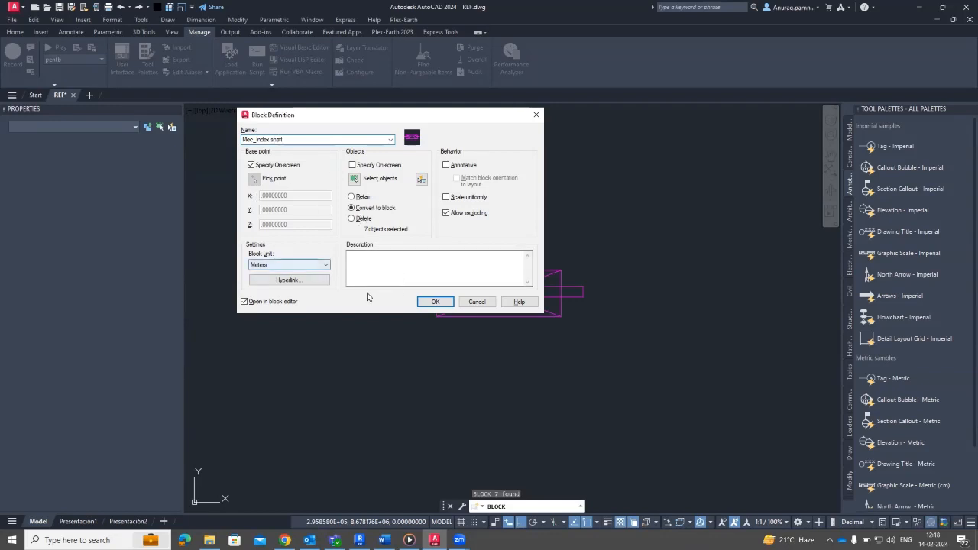
pyautogui.click(432, 303)
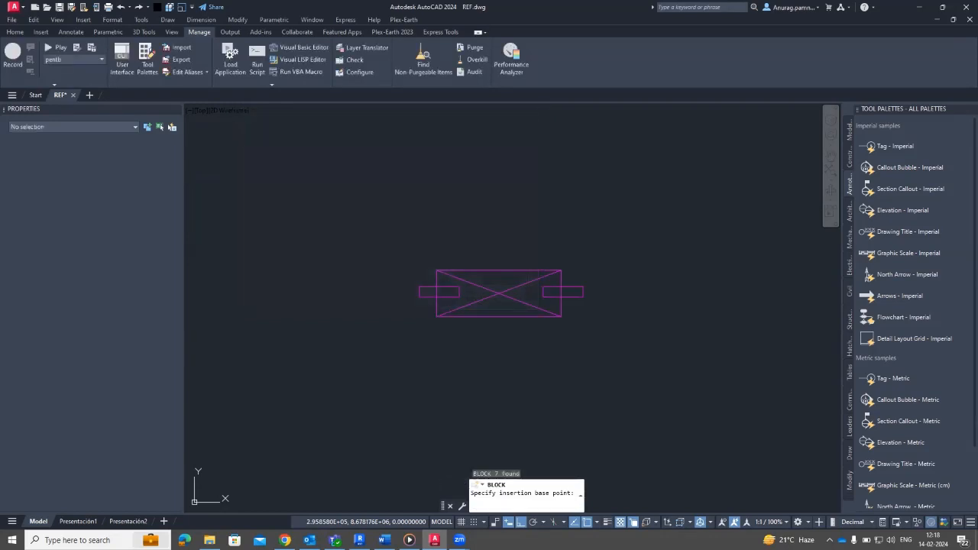
pyautogui.click(436, 316)
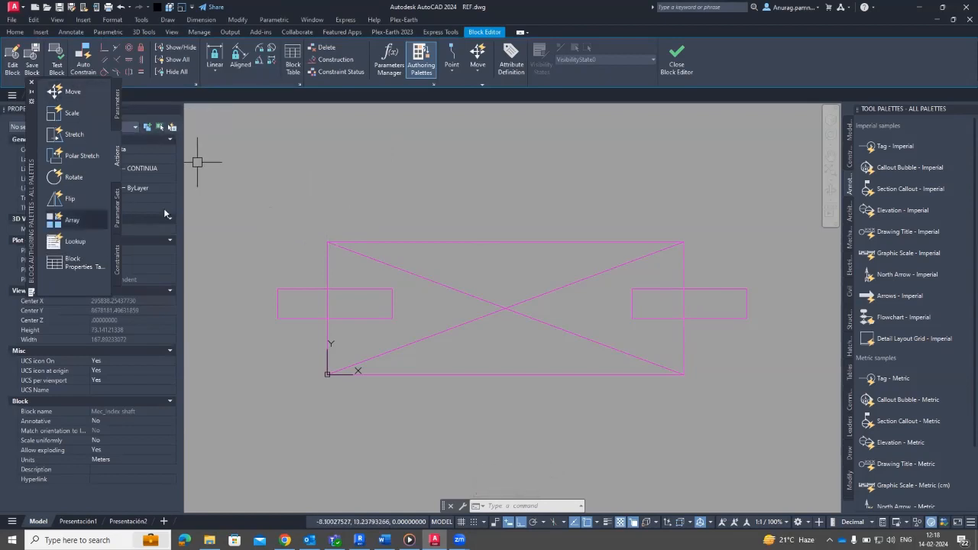
# - Add a linear parameter across the large rectangle's upper edge, from its left to its right corner, with the label just above
pyautogui.scroll(-3, 415, 207)
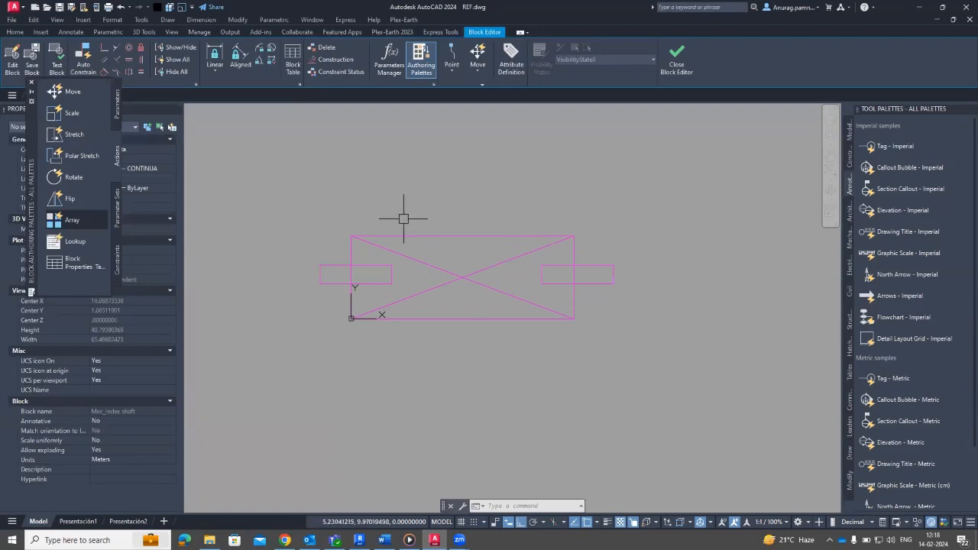
pyautogui.click(117, 111)
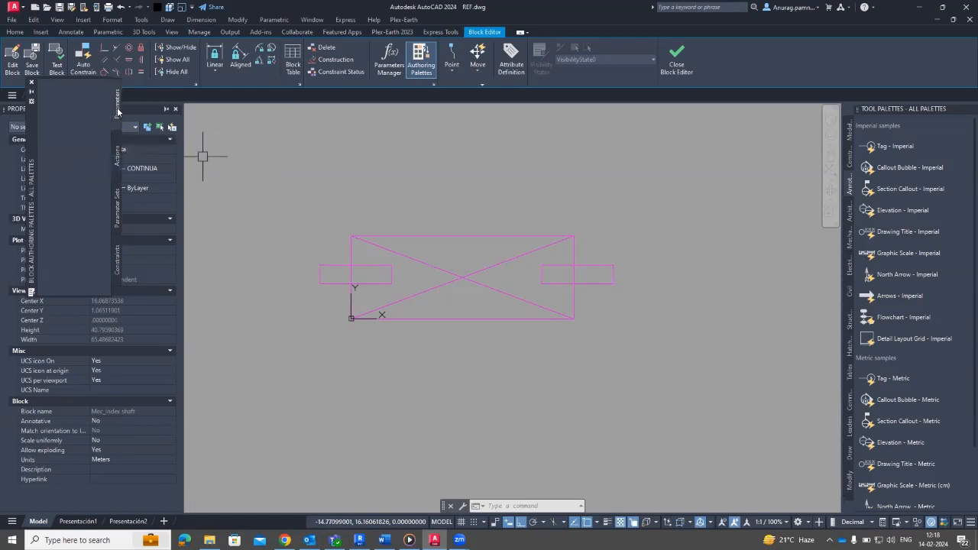
pyautogui.click(77, 116)
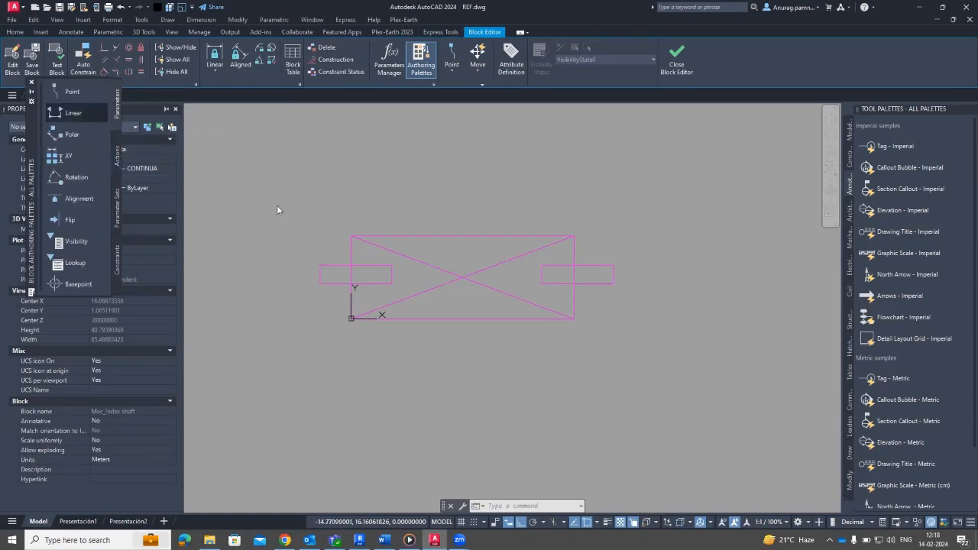
pyautogui.click(350, 236)
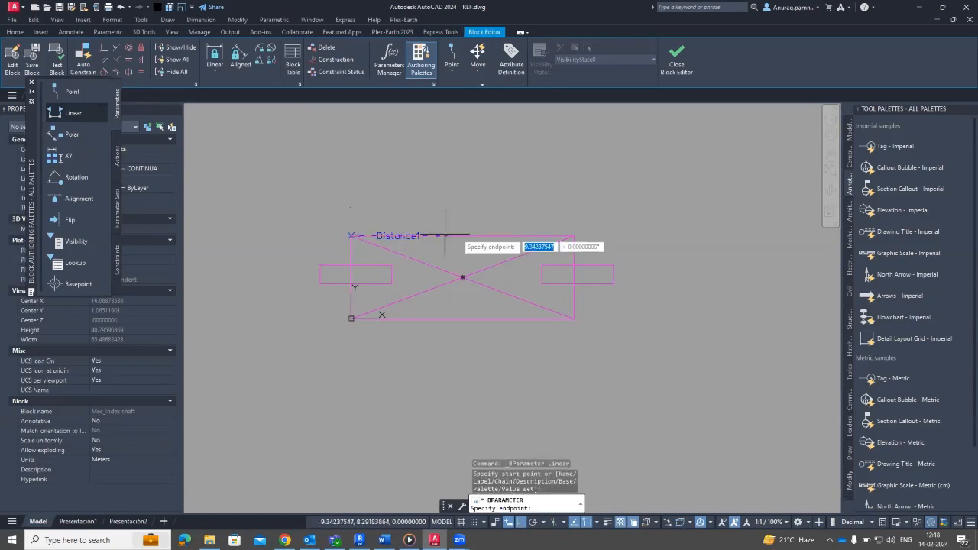
pyautogui.click(574, 235)
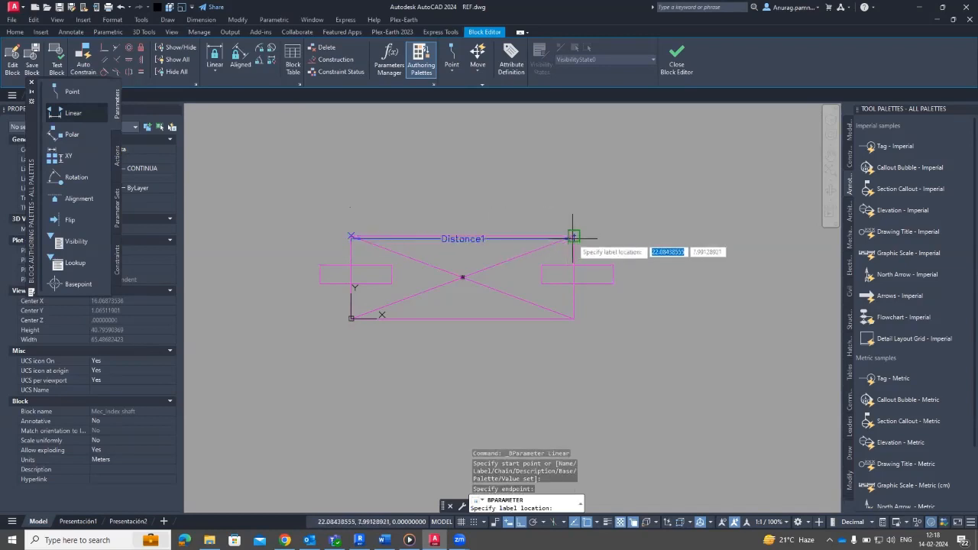
pyautogui.click(572, 218)
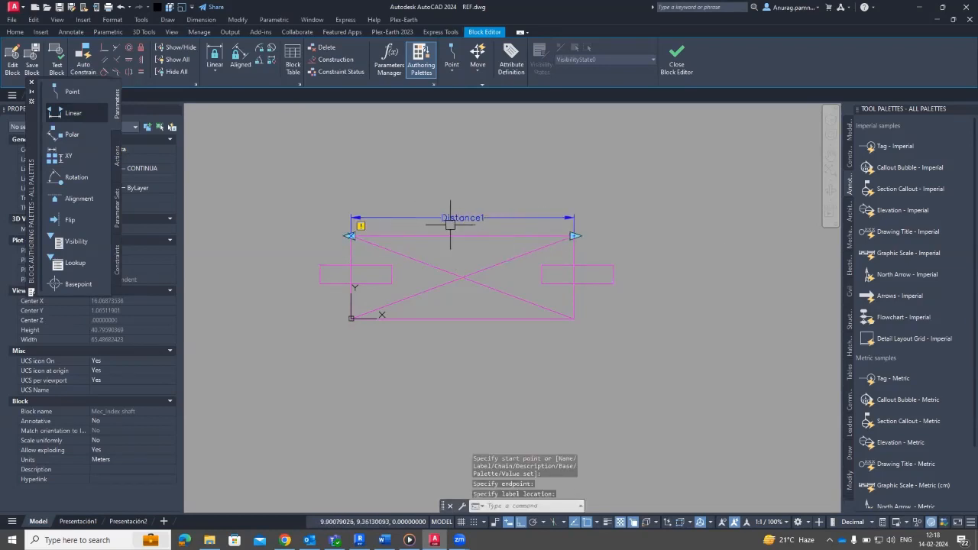
# - Attach a Scale action to the linear parameter, with the whole symbol as its selection set
pyautogui.click(117, 156)
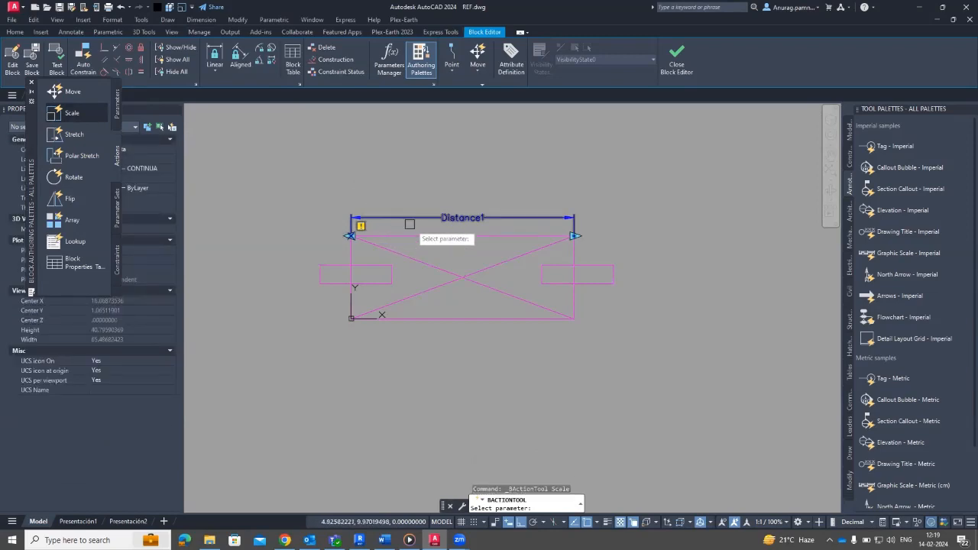
pyautogui.click(411, 219)
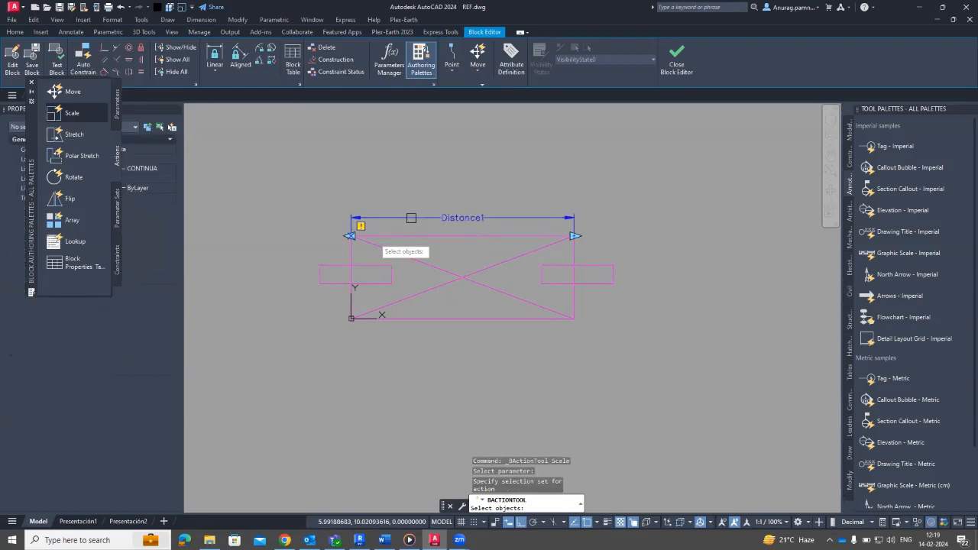
pyautogui.click(300, 207)
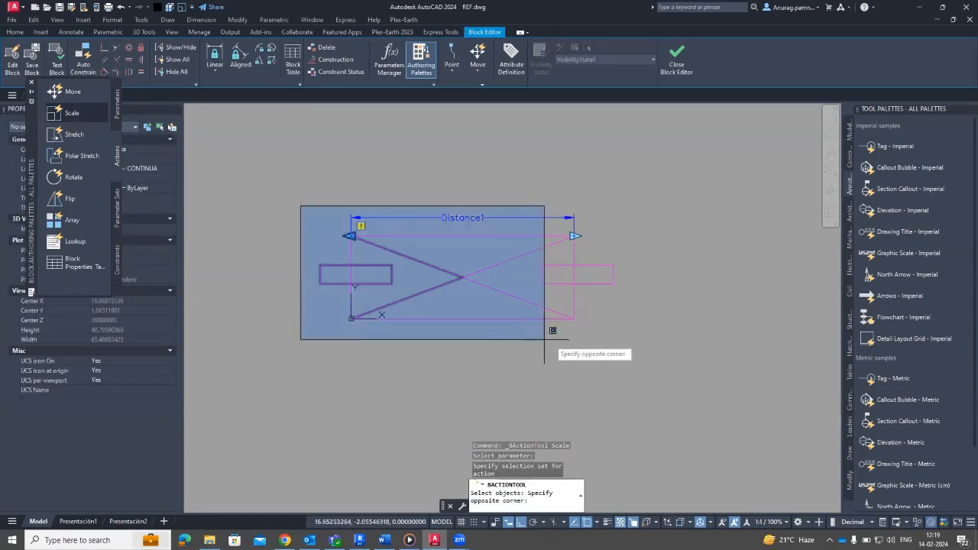
pyautogui.click(629, 349)
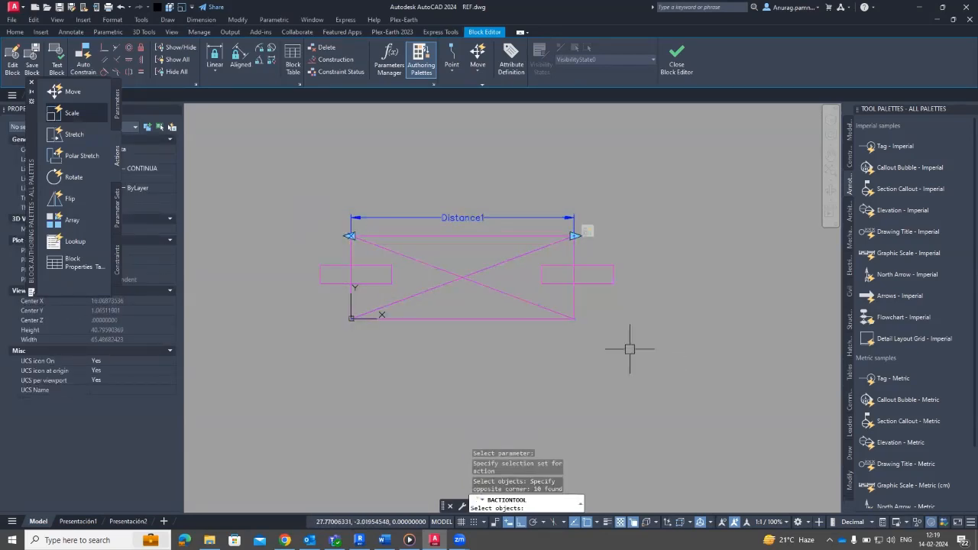
pyautogui.scroll(4, 588, 239)
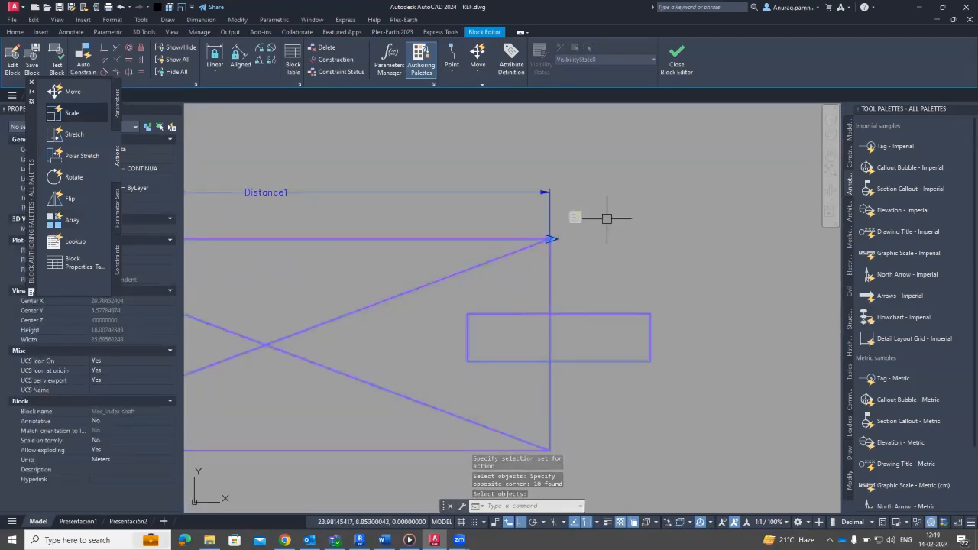
# - Rename the linear parameter's label to "Shaft len"
pyautogui.scroll(-3, 608, 214)
pyautogui.moveTo(639, 230); pyautogui.dragTo(653, 216, button='middle')
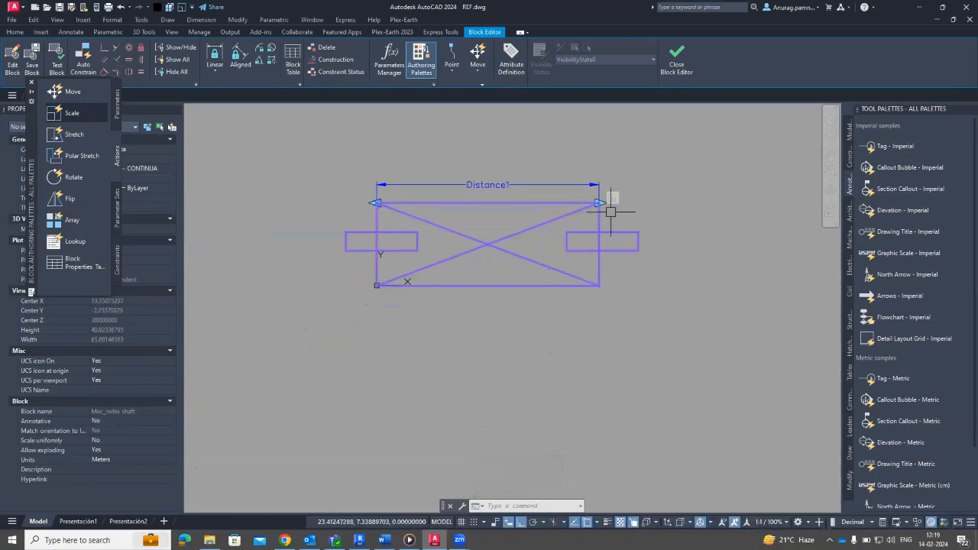
pyautogui.scroll(2, 497, 188)
pyautogui.doubleClick(490, 182)
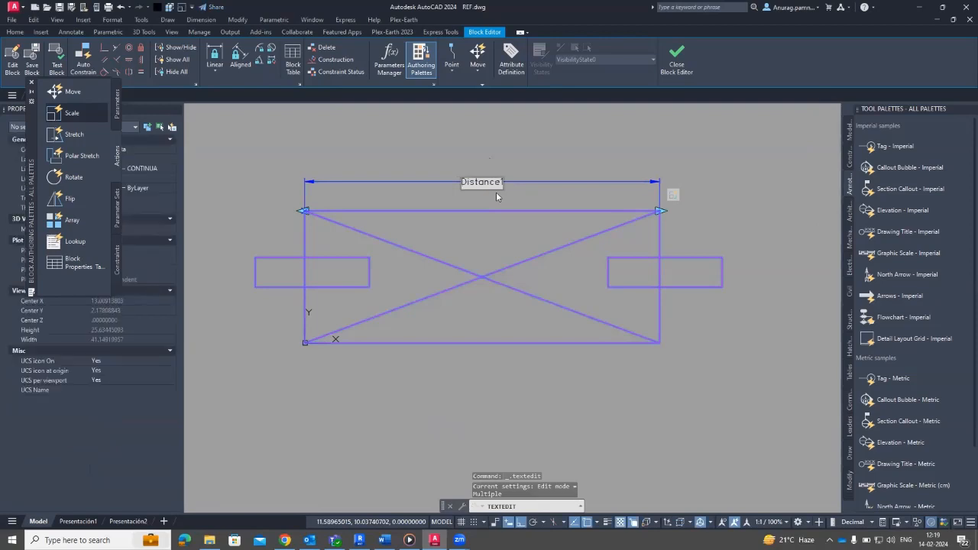
pyautogui.press('BackSpace')
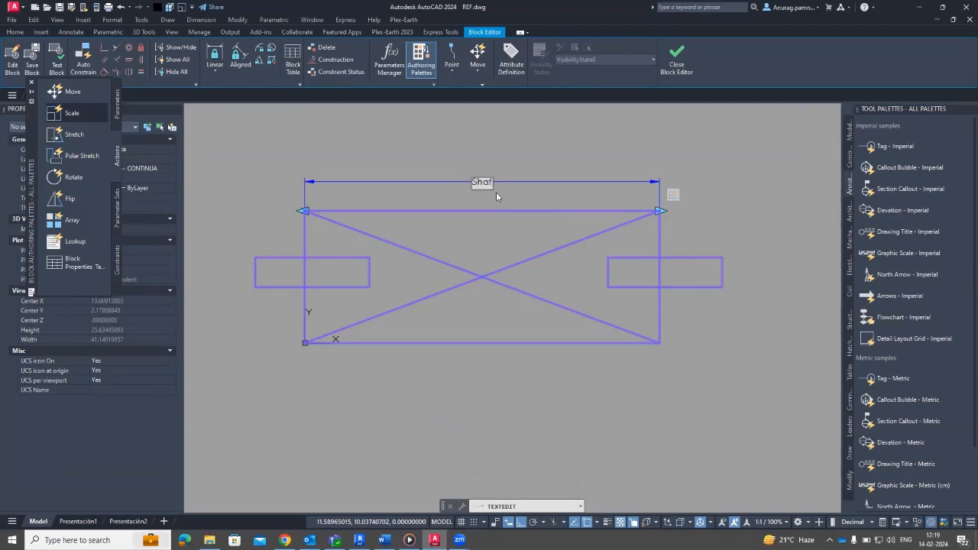
pyautogui.write('Shaft len')
pyautogui.click(630, 143)
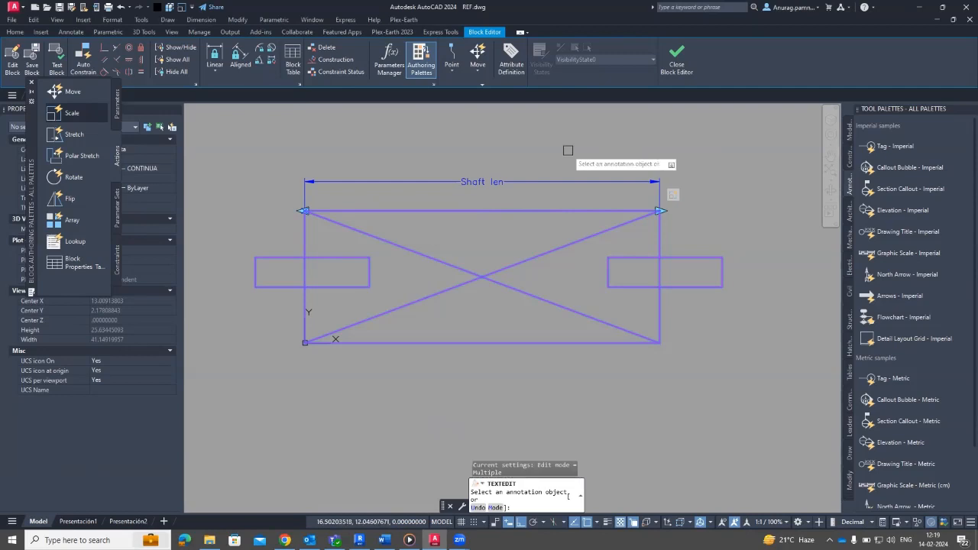
pyautogui.press('Escape')
# - Add a flip parameter with a horizontal reflection line along the large rectangle's lower edge, placing its label beyond the lower-right corner
pyautogui.scroll(-3, 564, 160)
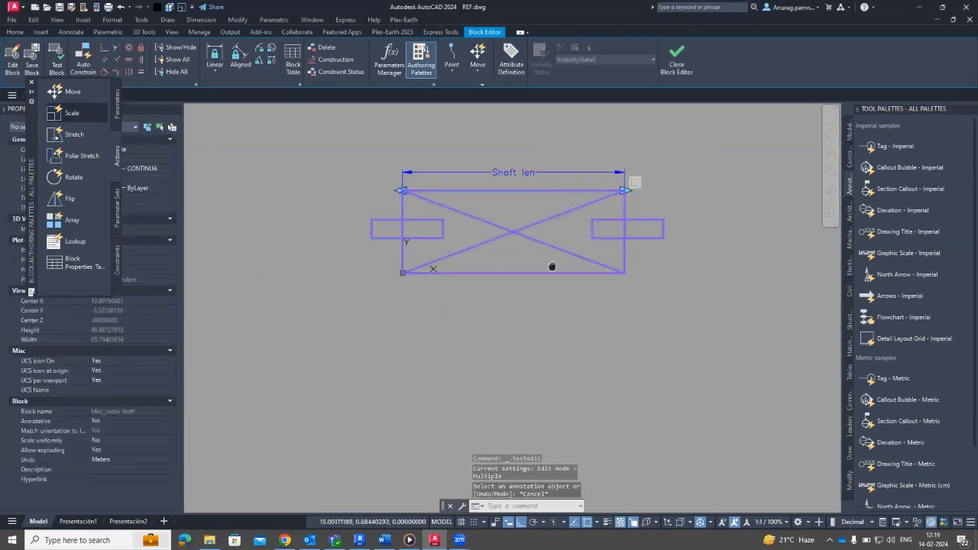
pyautogui.moveTo(552, 266); pyautogui.dragTo(538, 281, button='middle')
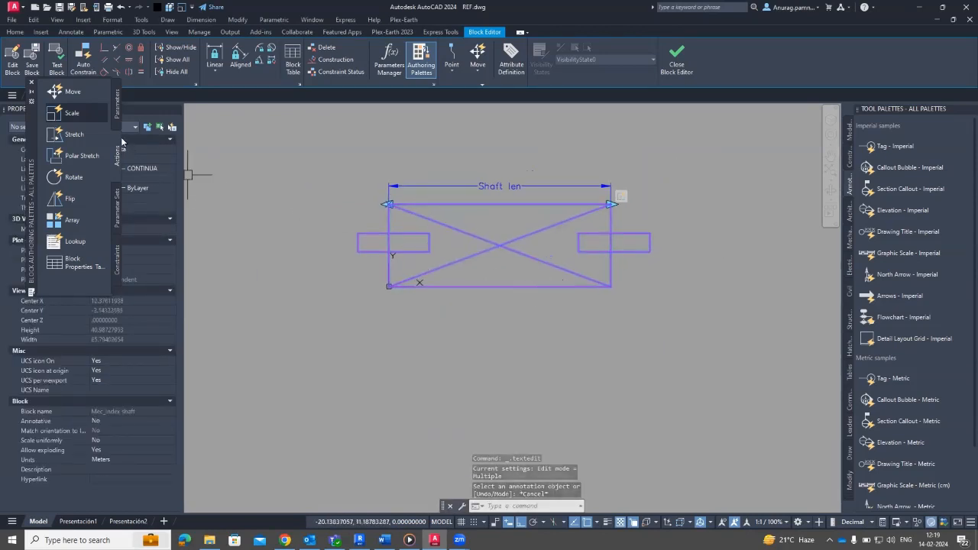
pyautogui.click(118, 113)
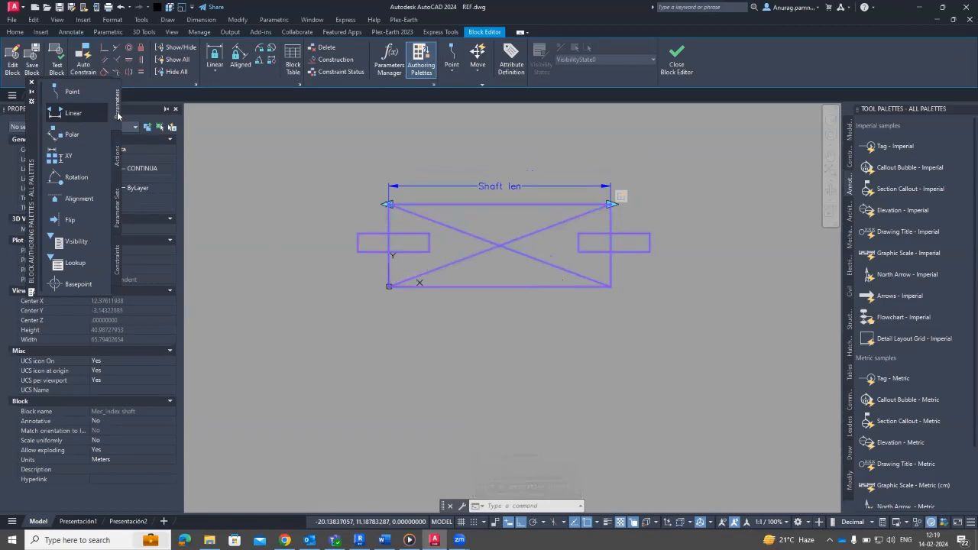
pyautogui.click(72, 221)
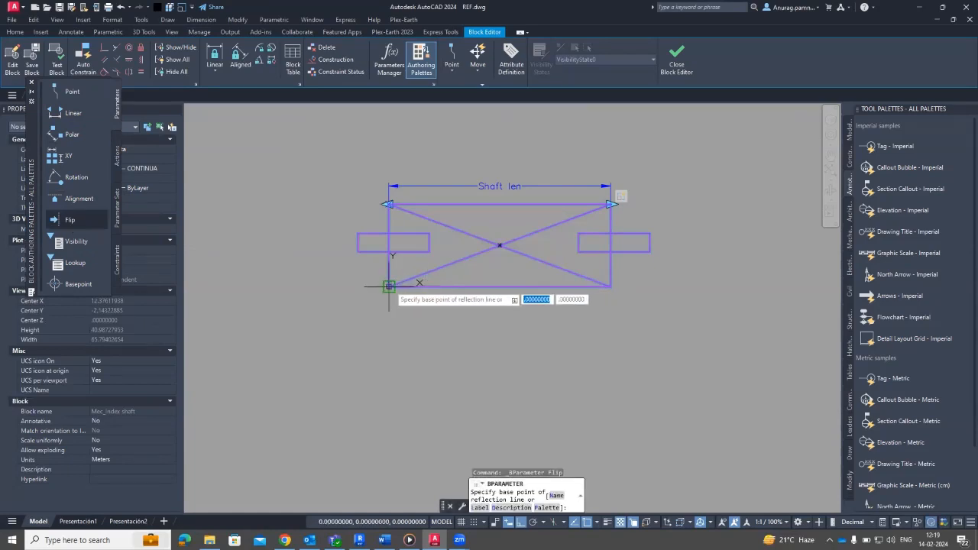
pyautogui.click(389, 286)
pyautogui.click(672, 285)
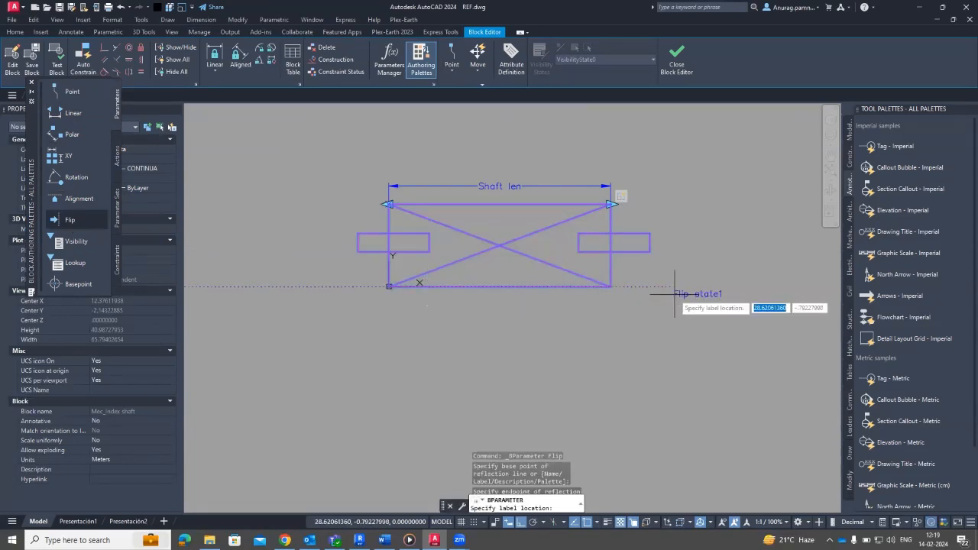
pyautogui.click(664, 278)
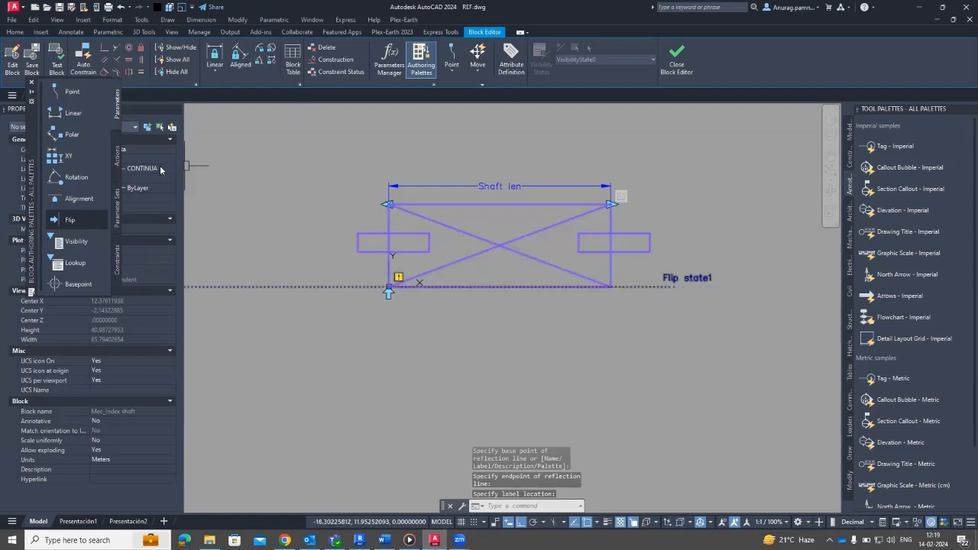
# - Attach a Flip action to the flip parameter, with the whole symbol and the Shaft len parameter in its selection set
pyautogui.click(119, 157)
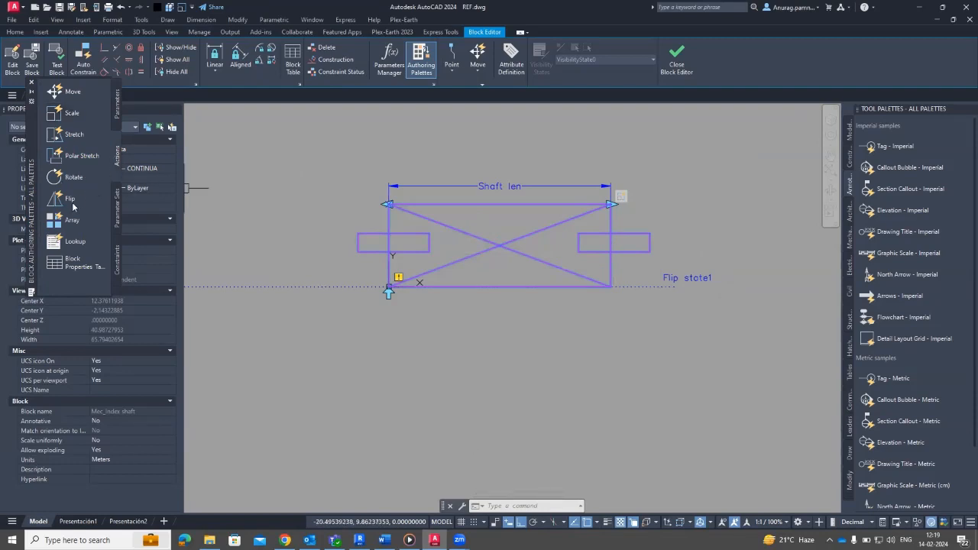
pyautogui.click(90, 196)
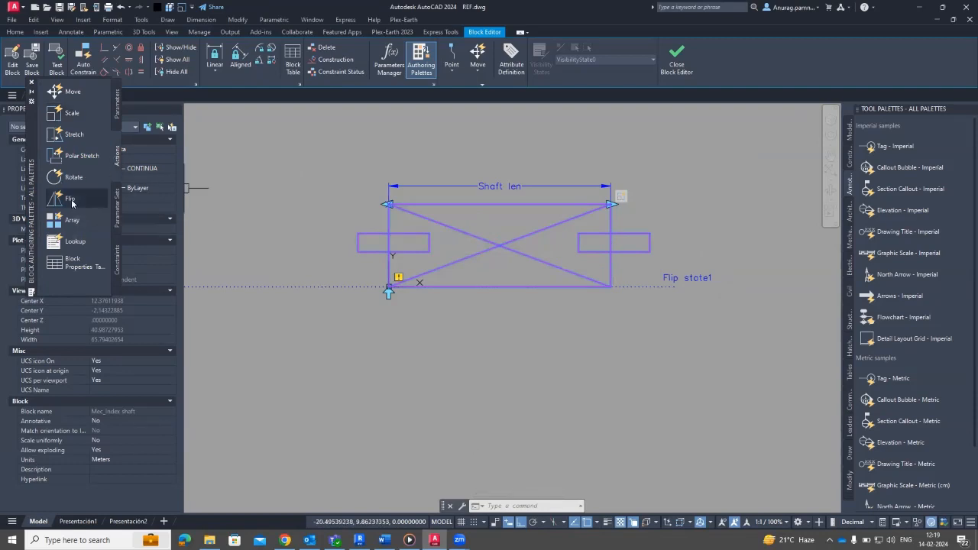
pyautogui.click(679, 277)
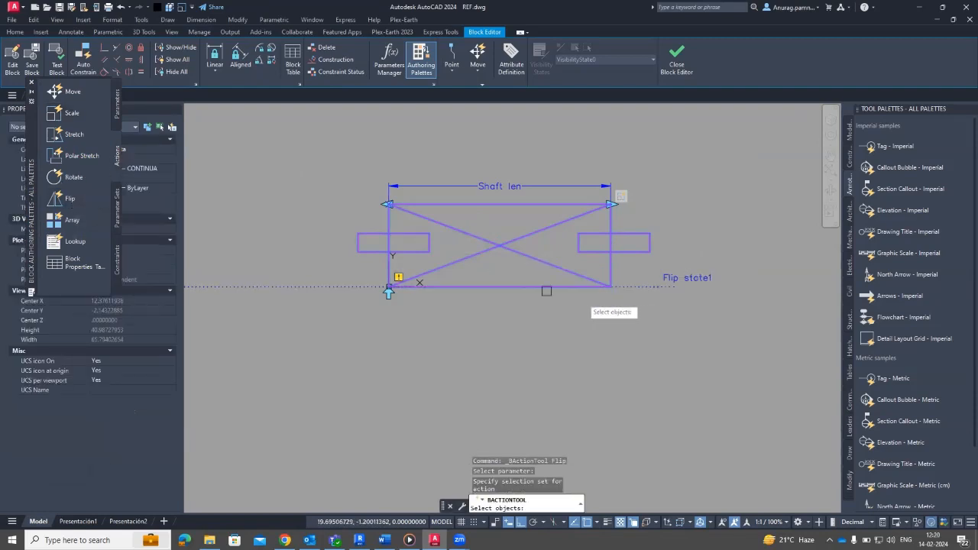
pyautogui.click(338, 168)
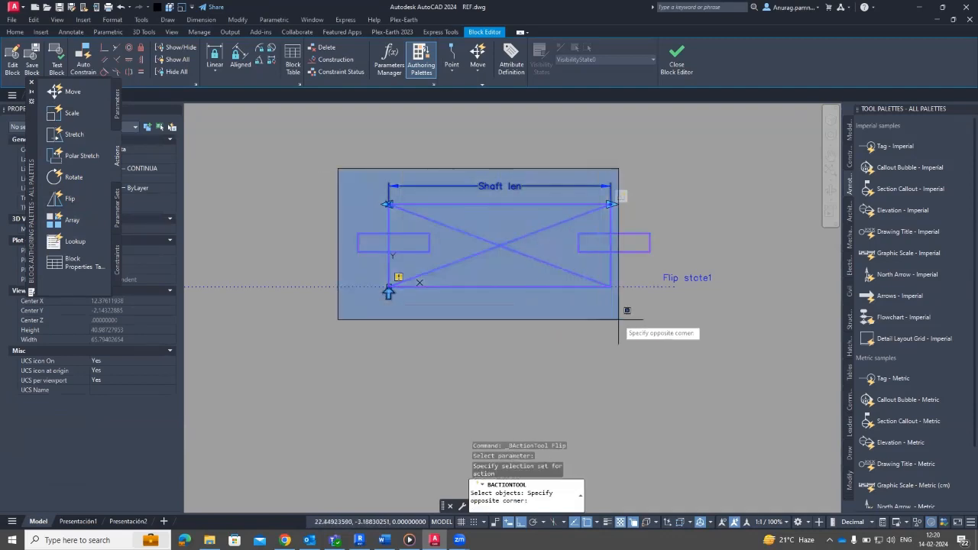
pyautogui.click(660, 329)
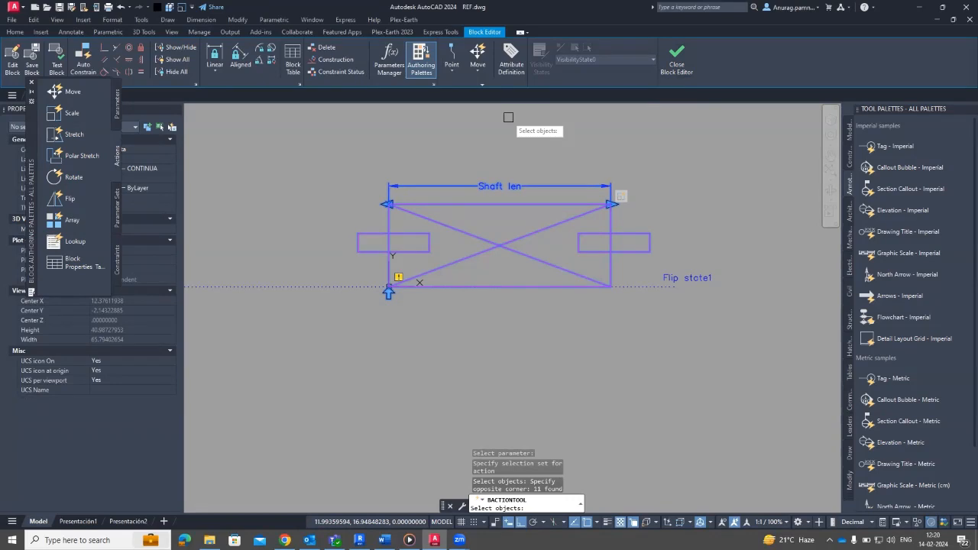
pyautogui.press('Return')
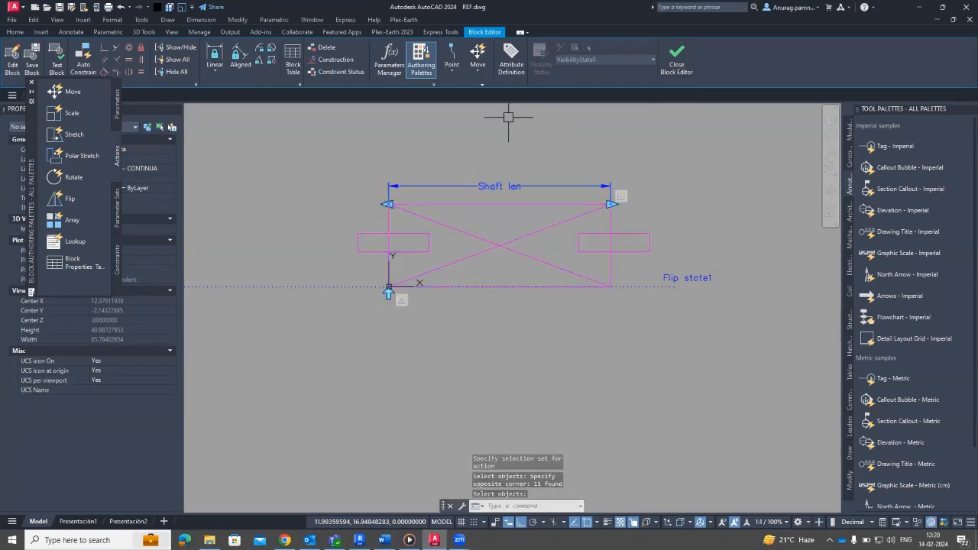
# - Save the changes to the Mec_Index shaft block and close the Block Editor, acknowledging the annotation scale notice
pyautogui.scroll(4, 409, 309)
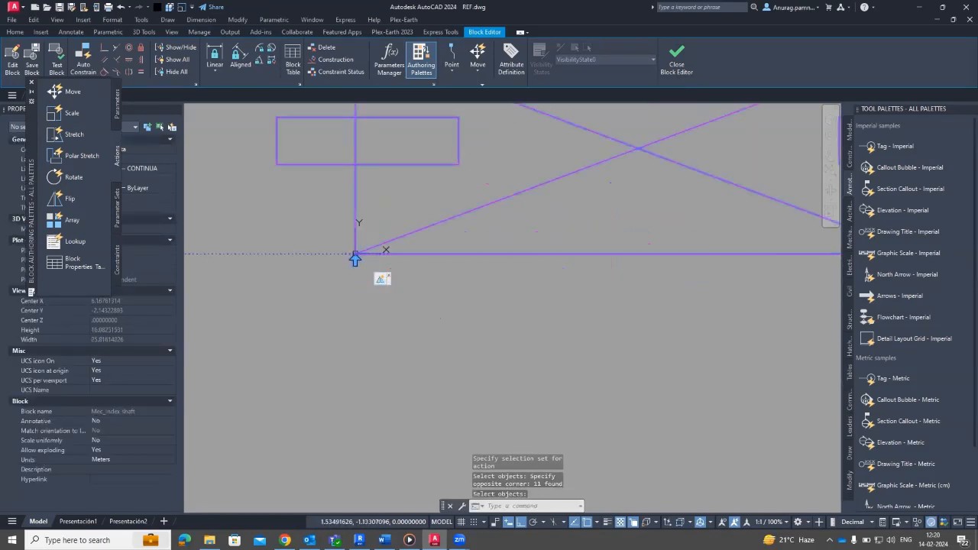
pyautogui.scroll(-4, 426, 298)
pyautogui.moveTo(485, 314); pyautogui.dragTo(454, 344, button='middle')
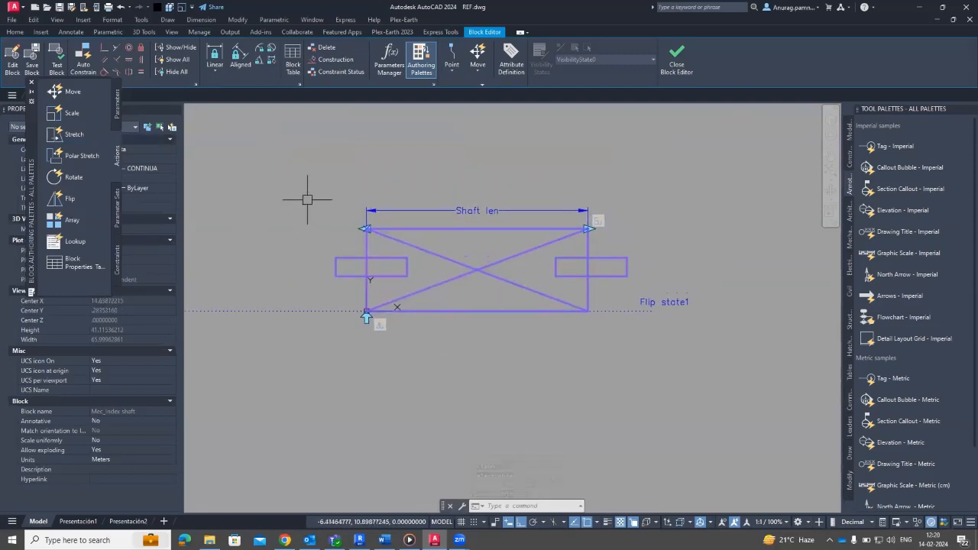
pyautogui.moveTo(306, 196); pyautogui.dragTo(333, 199, button='middle')
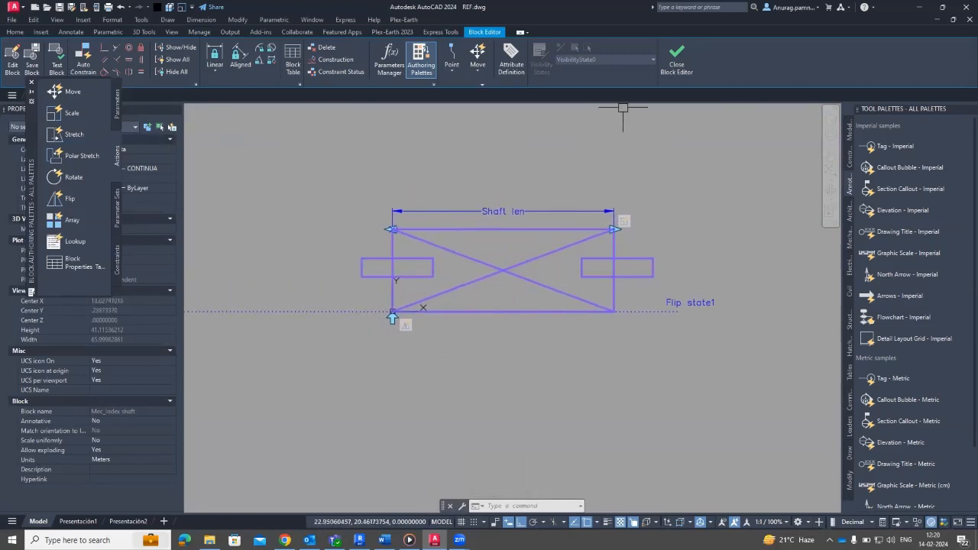
pyautogui.click(676, 61)
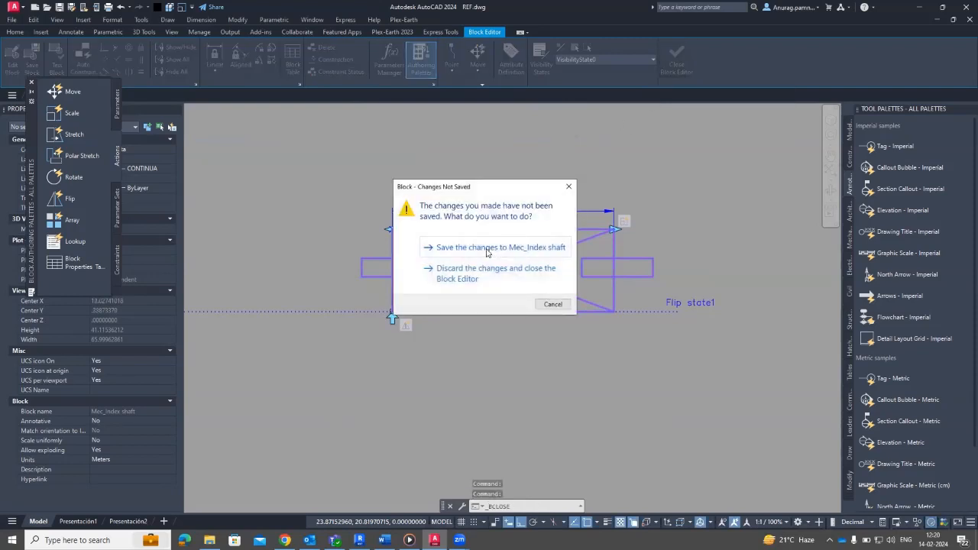
pyautogui.click(486, 248)
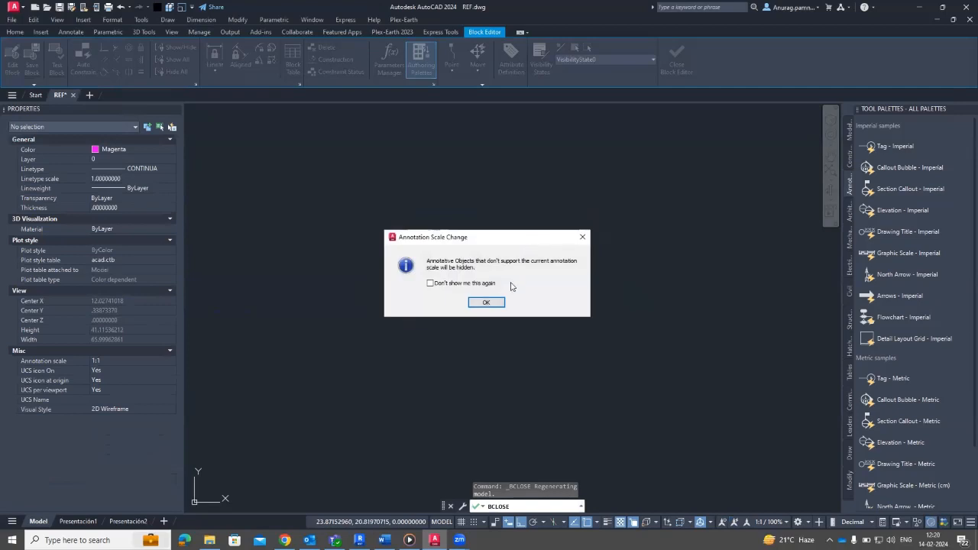
pyautogui.click(487, 303)
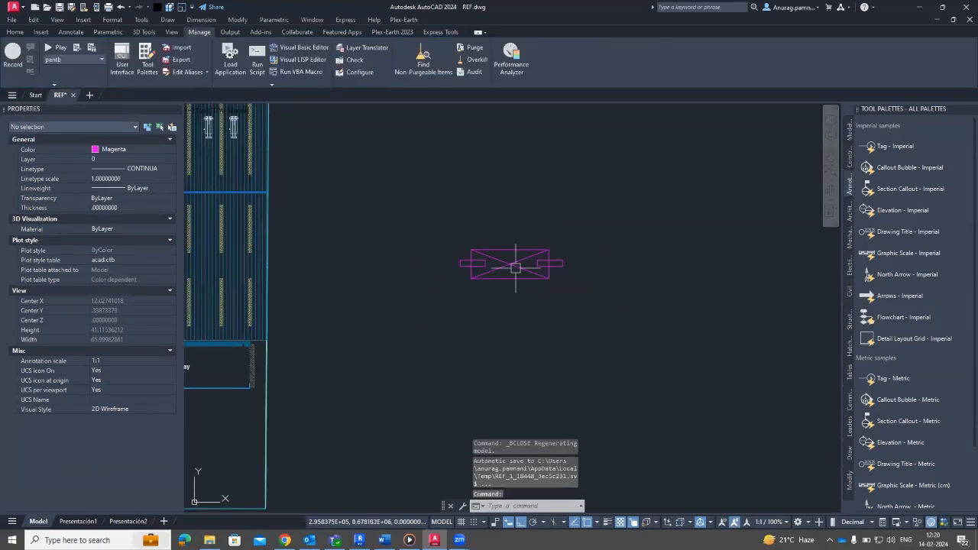
# - Scale the inserted Mec_Index shaft block to a shaft length of 30 using its length grip
pyautogui.click(508, 276)
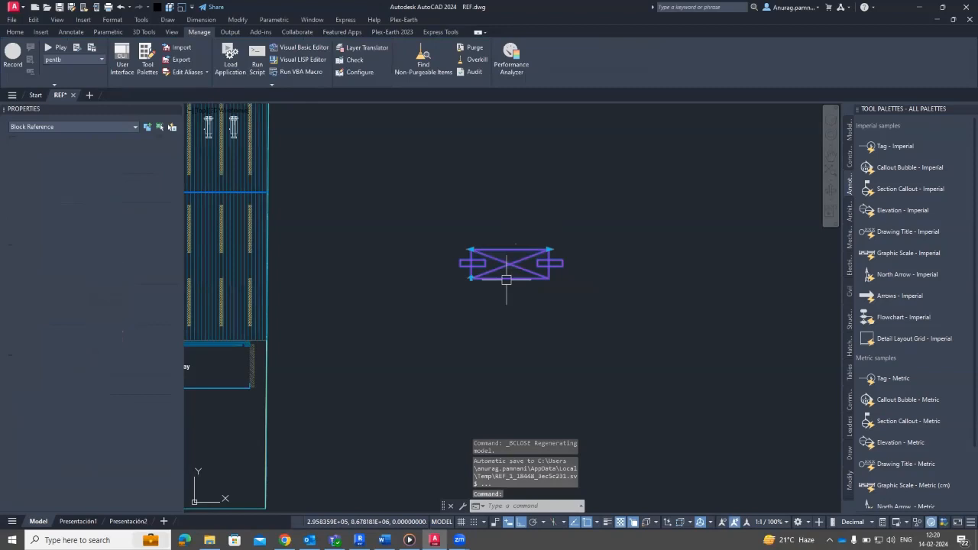
pyautogui.click(548, 249)
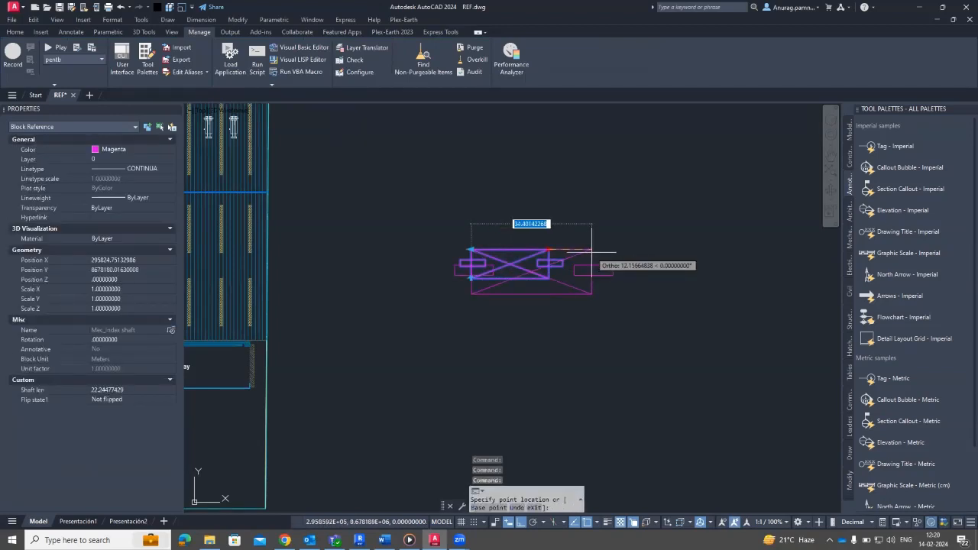
pyautogui.write('3')
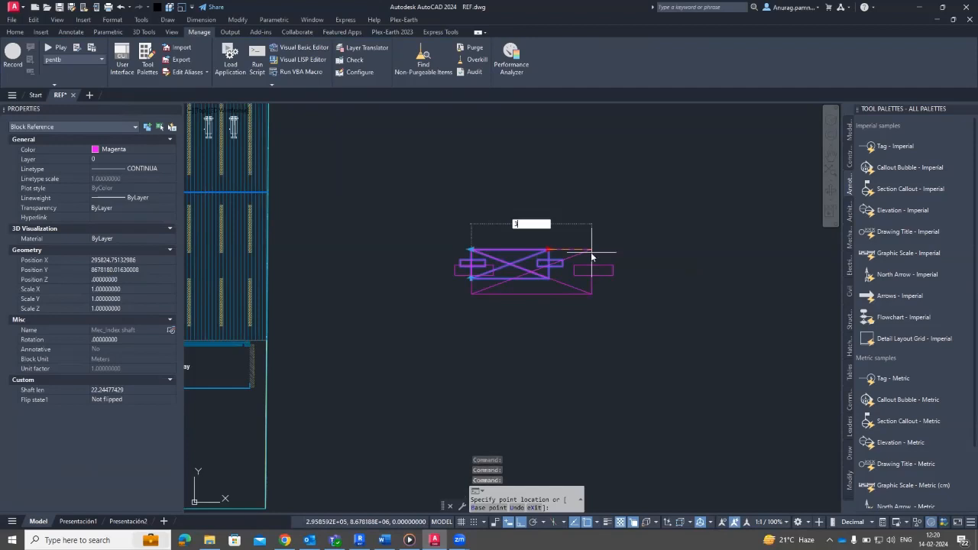
pyautogui.write('0')
pyautogui.press('Return')
pyautogui.press('Escape')
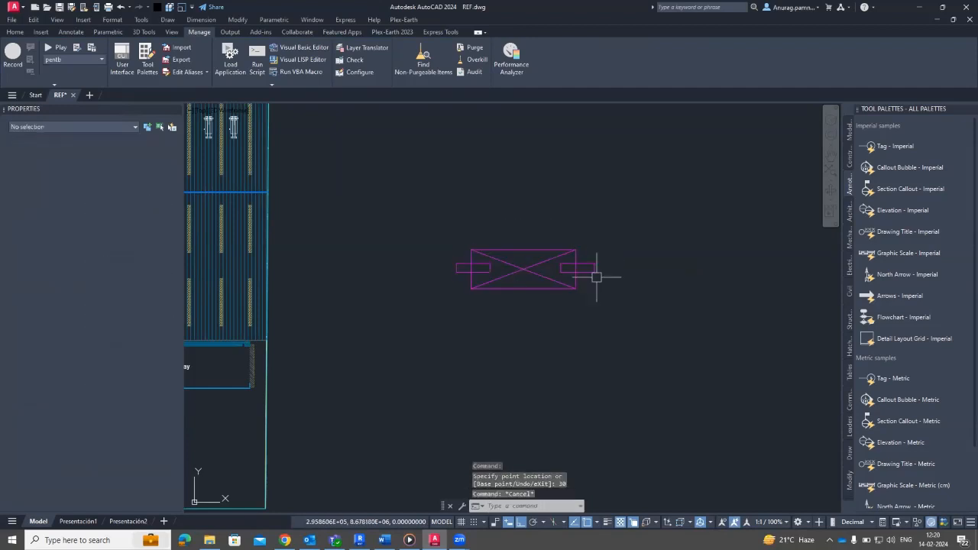
# - Scale the Mec_Index shaft block to a shaft length of 10 using its length grip
pyautogui.scroll(-2, 562, 221)
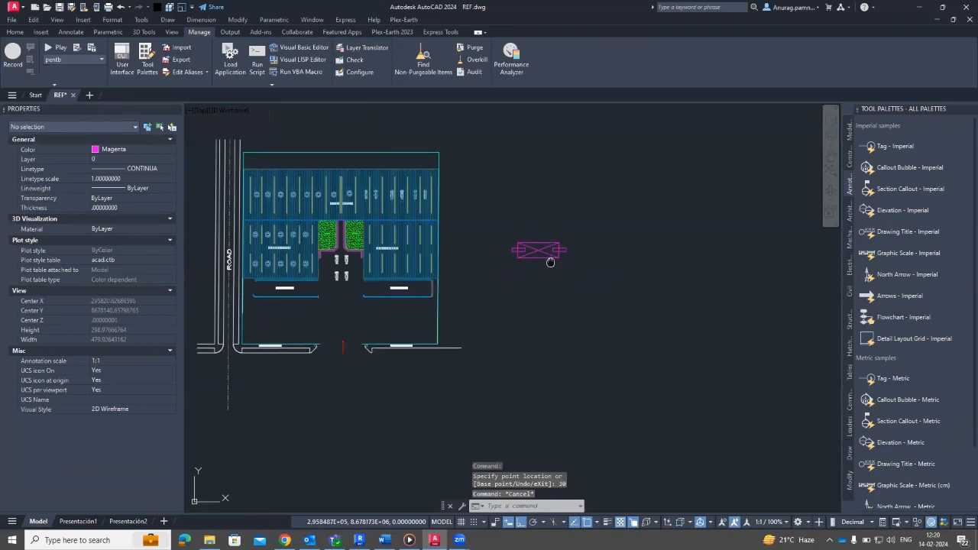
pyautogui.scroll(1, 546, 243)
pyautogui.scroll(3, 541, 227)
pyautogui.click(530, 224)
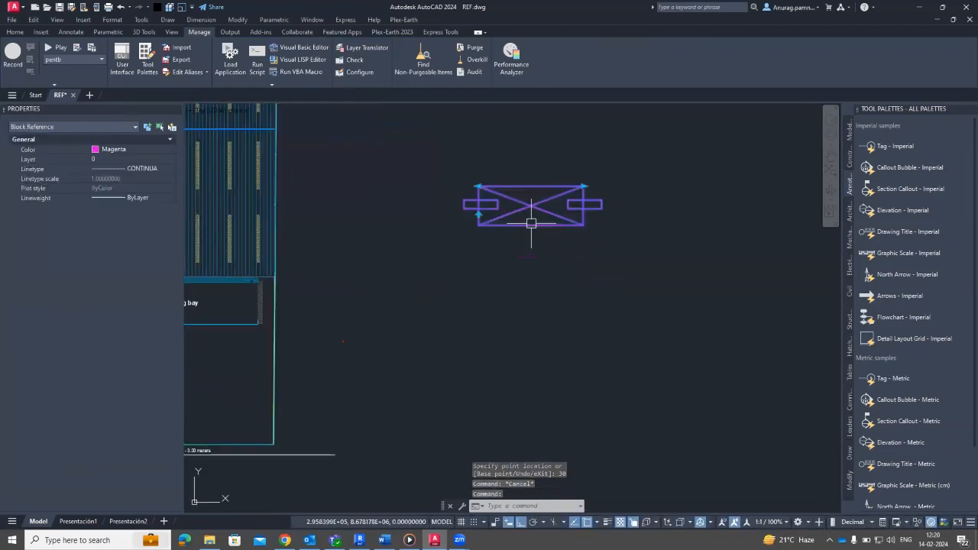
pyautogui.click(583, 186)
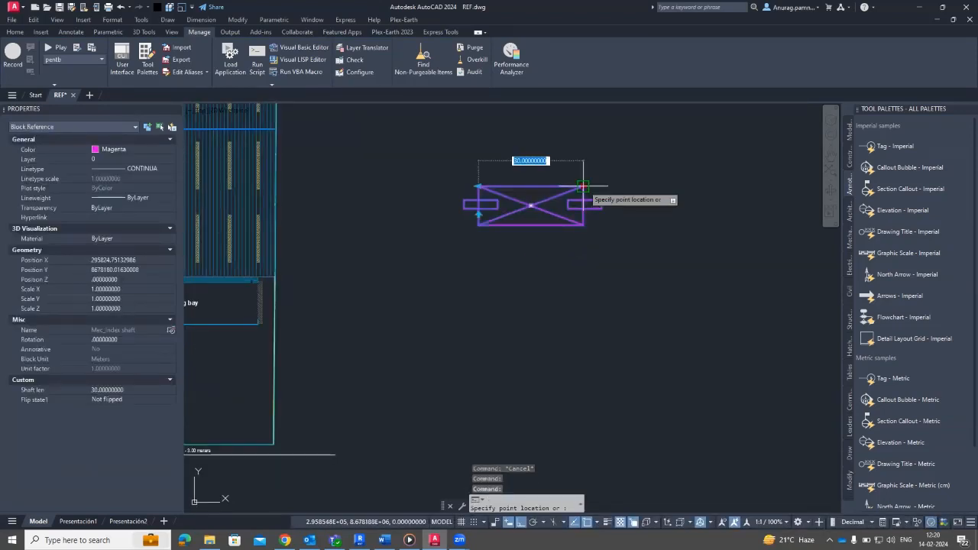
pyautogui.scroll(4, 522, 192)
pyautogui.scroll(-2, 522, 192)
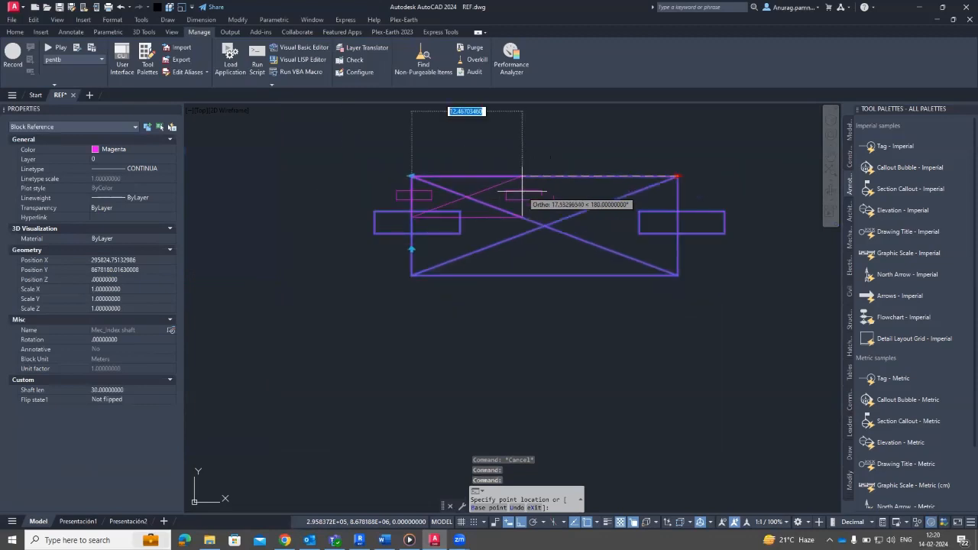
pyautogui.write('10')
pyautogui.press('Return')
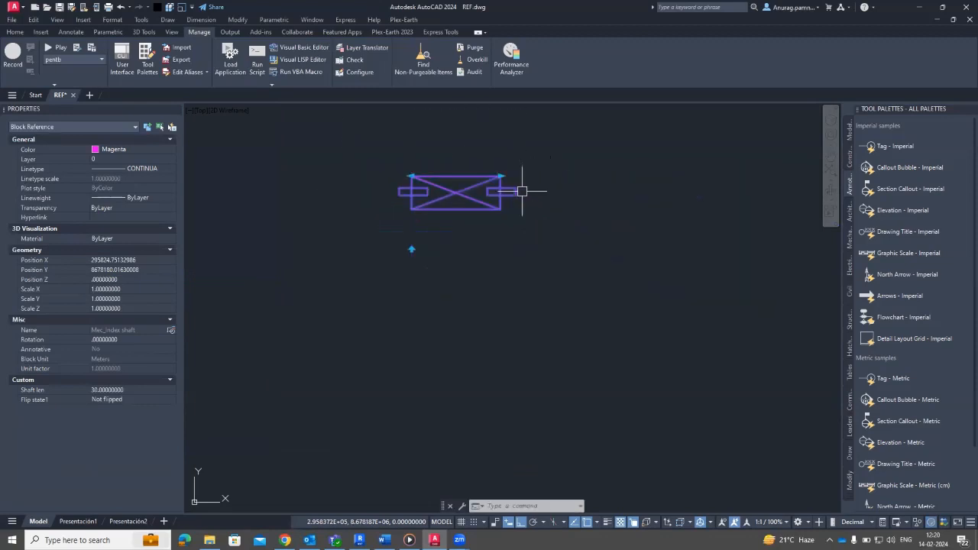
pyautogui.scroll(-3, 524, 247)
pyautogui.press('Escape')
# - Copy the Mec_Index shaft block four times in a horizontal row extending away from the building plan
pyautogui.click(501, 227)
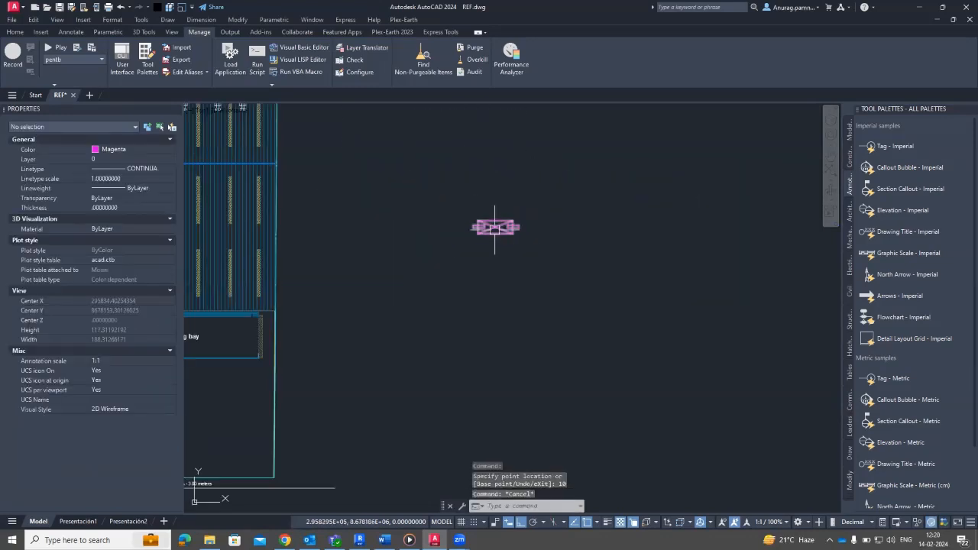
pyautogui.write('c')
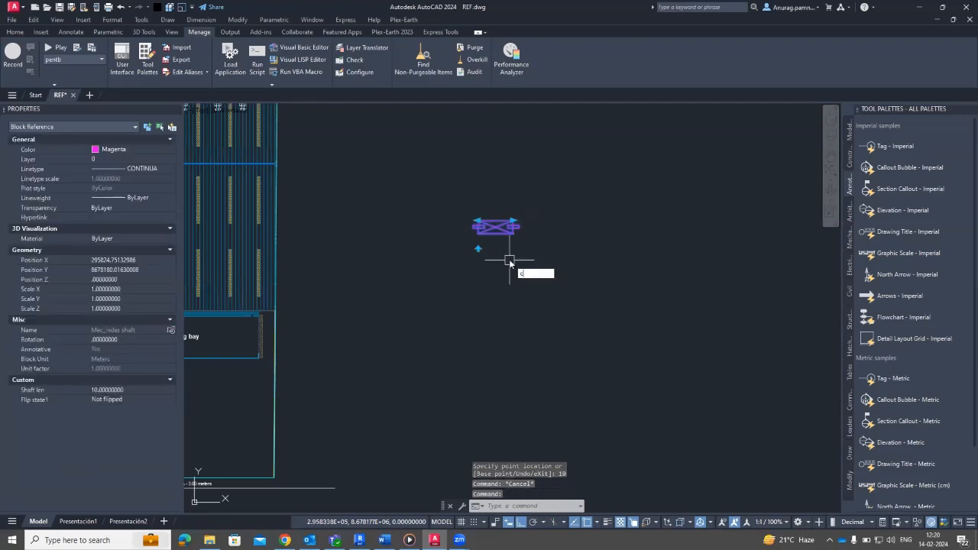
pyautogui.write('o')
pyautogui.press('Return')
pyautogui.click(495, 259)
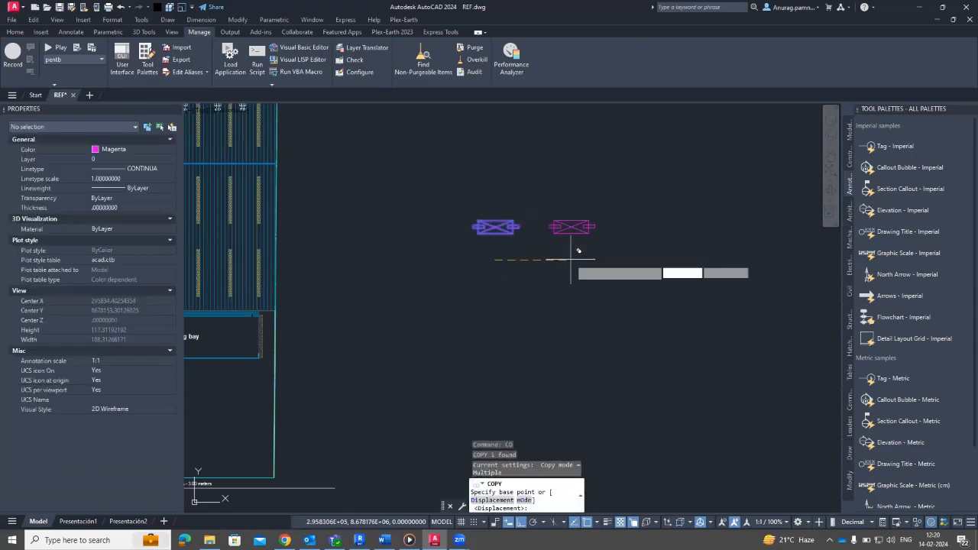
pyautogui.click(571, 260)
pyautogui.click(635, 260)
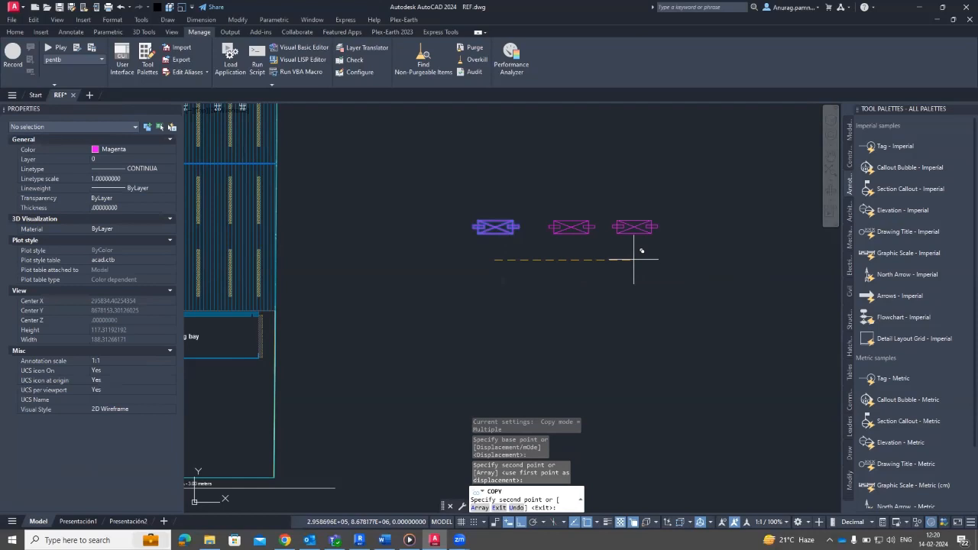
pyautogui.click(720, 260)
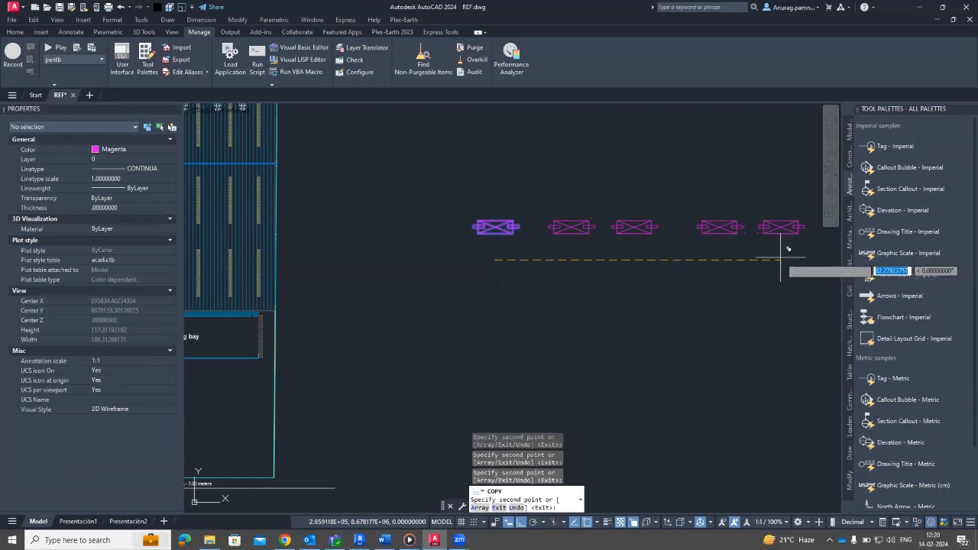
pyautogui.press('Escape')
pyautogui.moveTo(650, 262); pyautogui.dragTo(600, 276, button='middle')
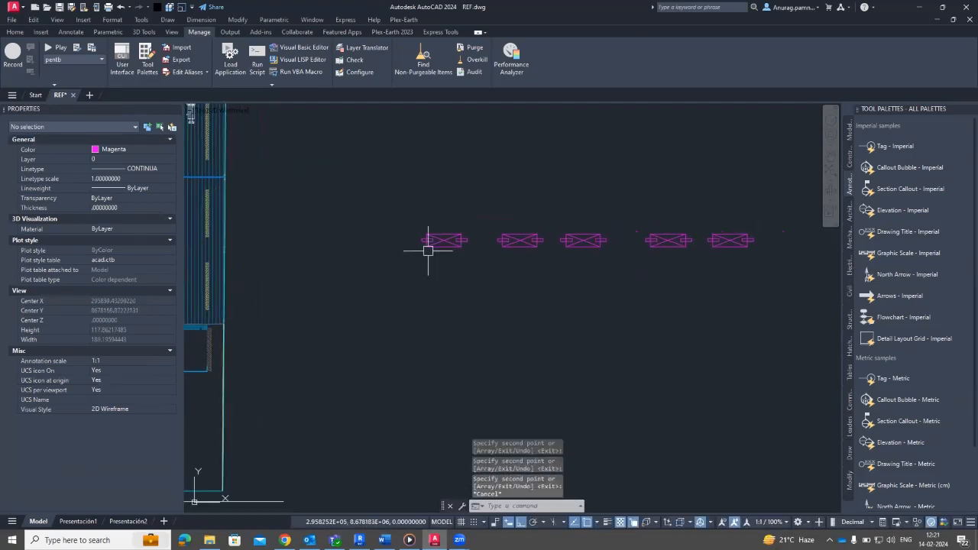
# - Select all five similar Mec_Index shaft blocks and set their Shaft len to 12
pyautogui.click(439, 240)
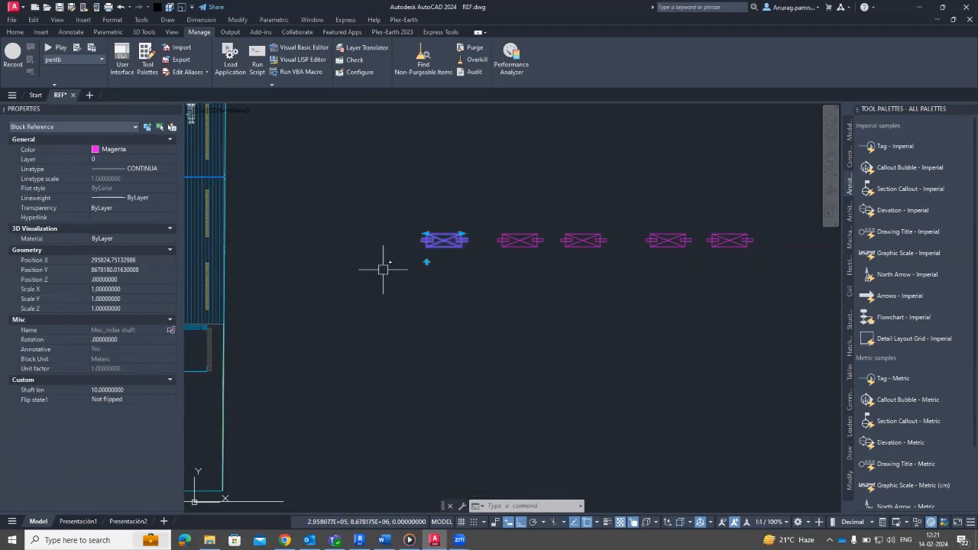
pyautogui.rightClick(450, 251)
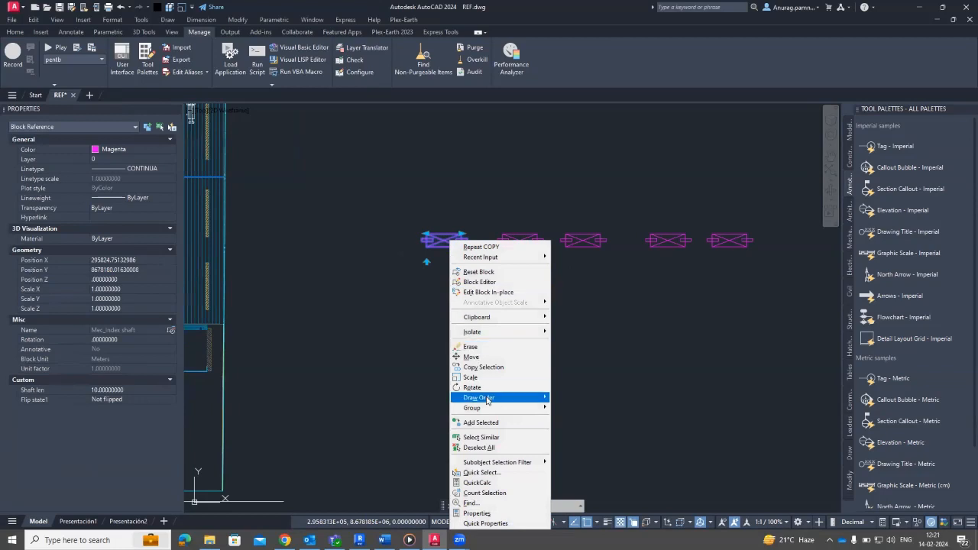
pyautogui.click(481, 437)
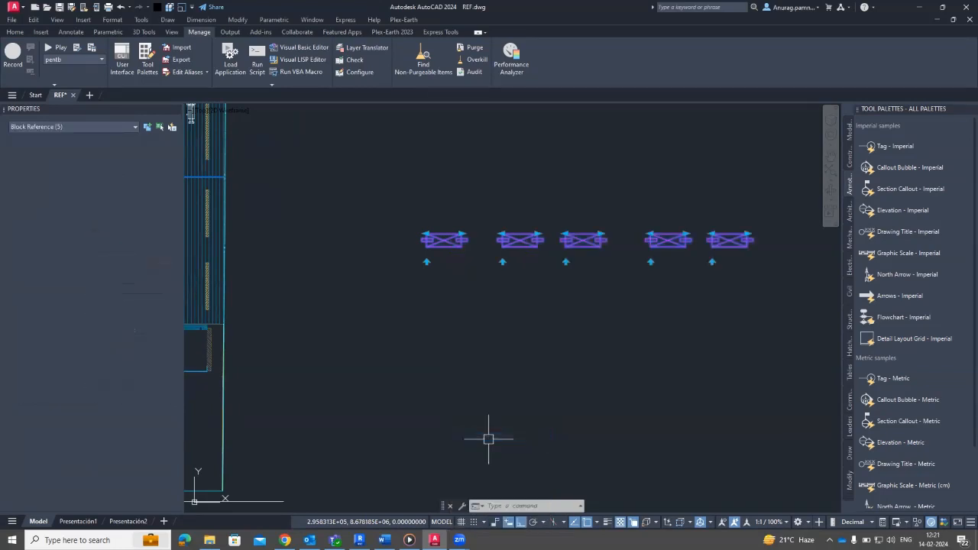
pyautogui.click(130, 390)
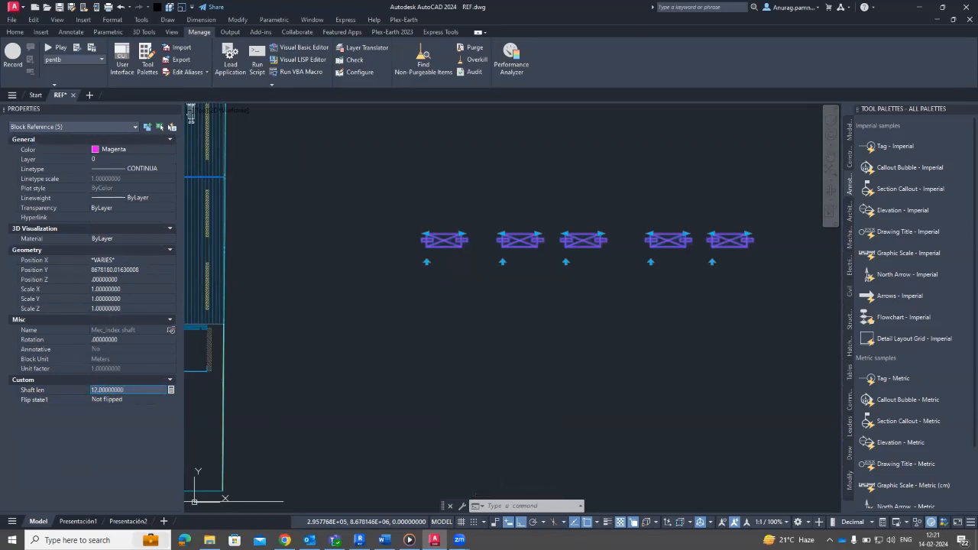
pyautogui.press('Return')
pyautogui.press('Escape')
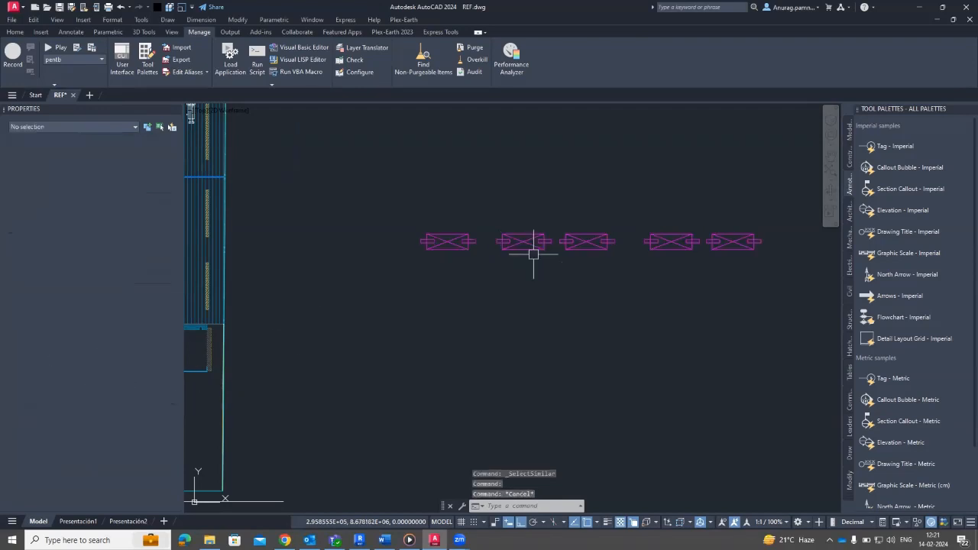
# - Examine the building plan's equipment areas and the circular and shaft-type equipment blocks placed in them
pyautogui.scroll(-3, 596, 286)
pyautogui.moveTo(596, 286); pyautogui.dragTo(666, 282, button='middle')
pyautogui.scroll(-2, 612, 269)
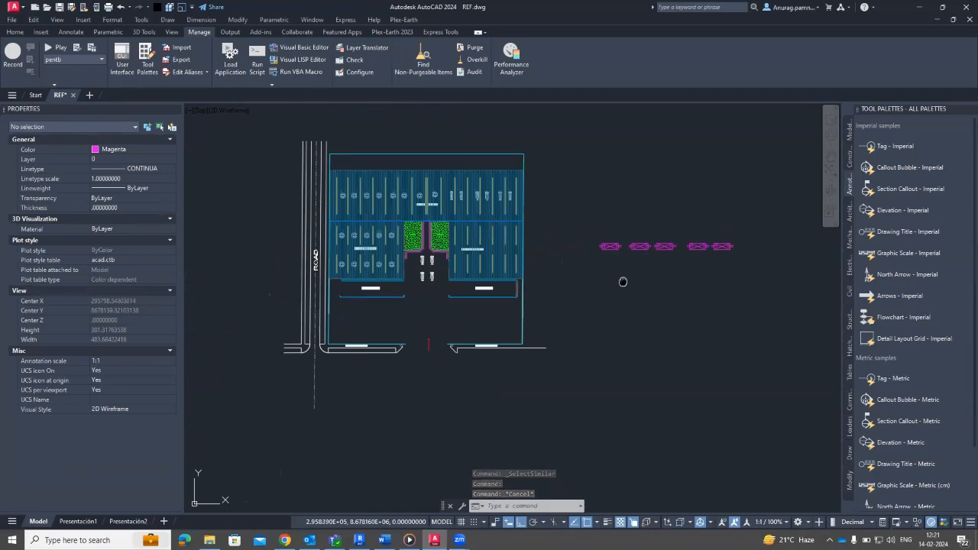
pyautogui.scroll(-2, 642, 285)
pyautogui.scroll(2, 629, 259)
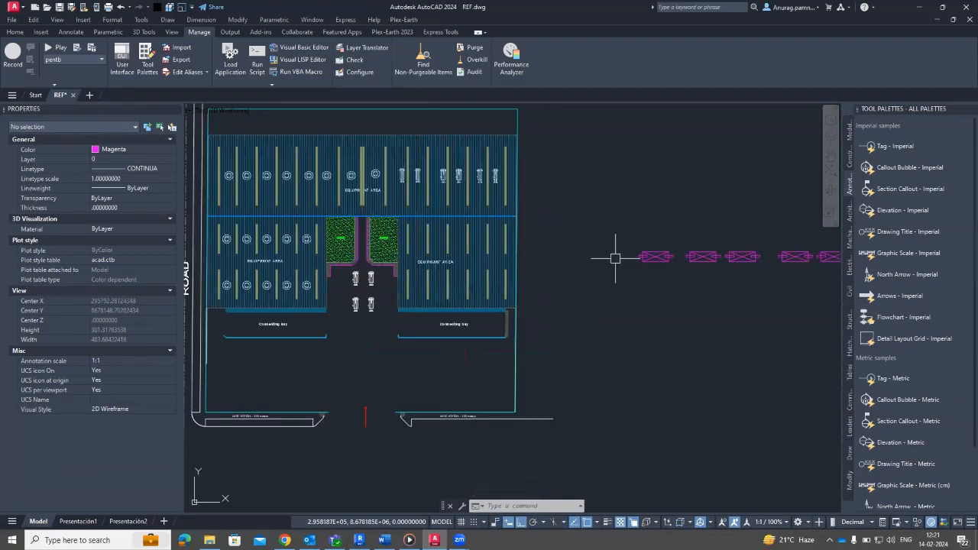
pyautogui.moveTo(599, 273); pyautogui.dragTo(594, 249, button='middle')
pyautogui.scroll(2, 327, 262)
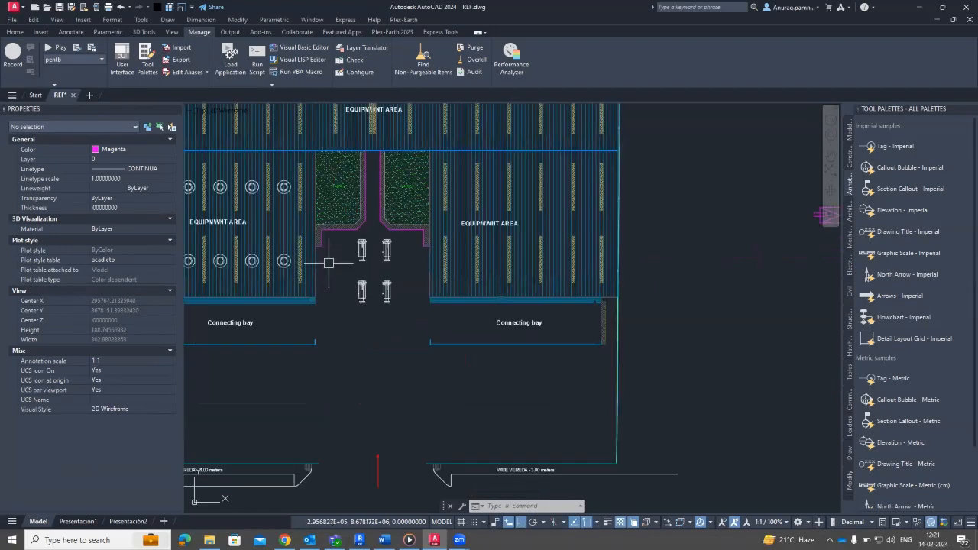
pyautogui.moveTo(327, 262); pyautogui.dragTo(379, 271, button='middle')
pyautogui.scroll(-2, 380, 272)
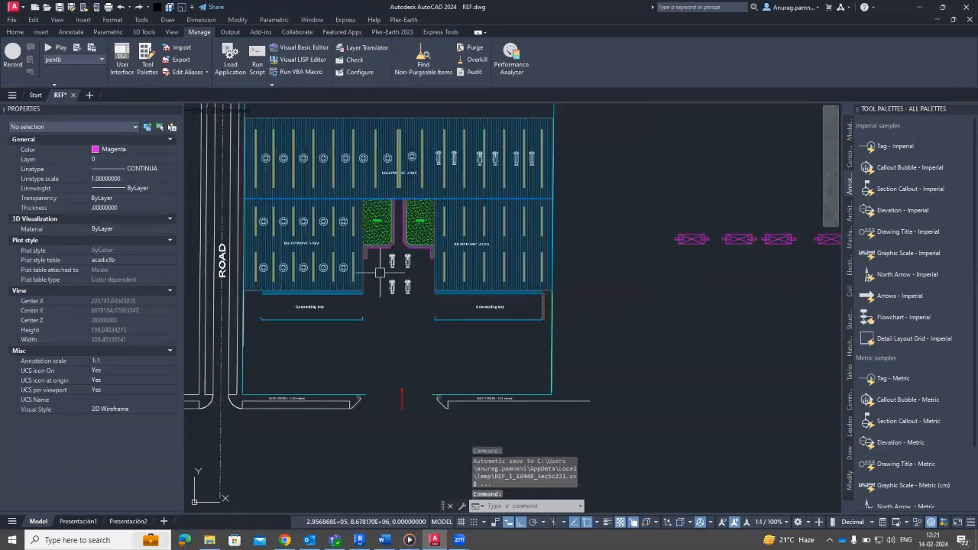
pyautogui.scroll(2, 341, 153)
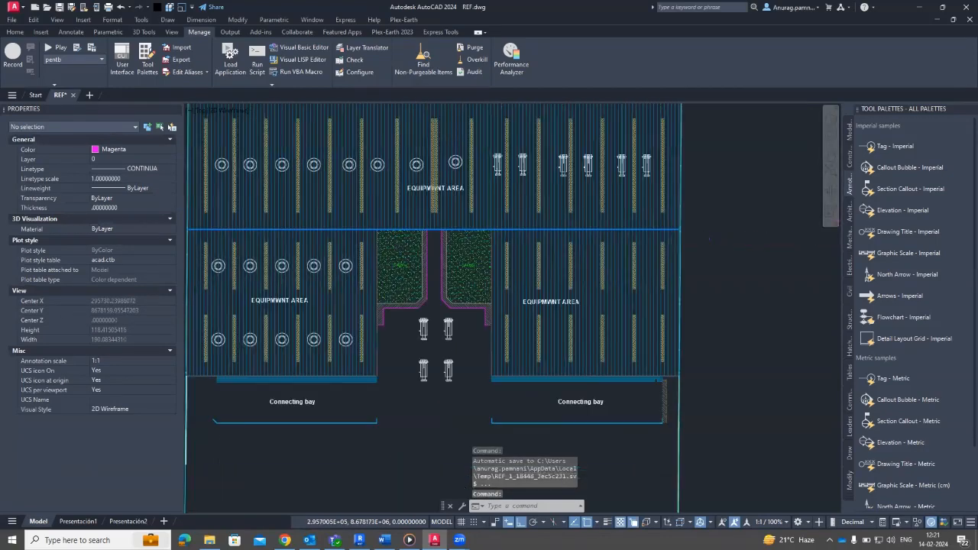
pyautogui.scroll(-2, 387, 191)
# - Select one circular Mec_plate block in the upper equipment area and extend the selection to all similar blocks
pyautogui.scroll(8, 387, 191)
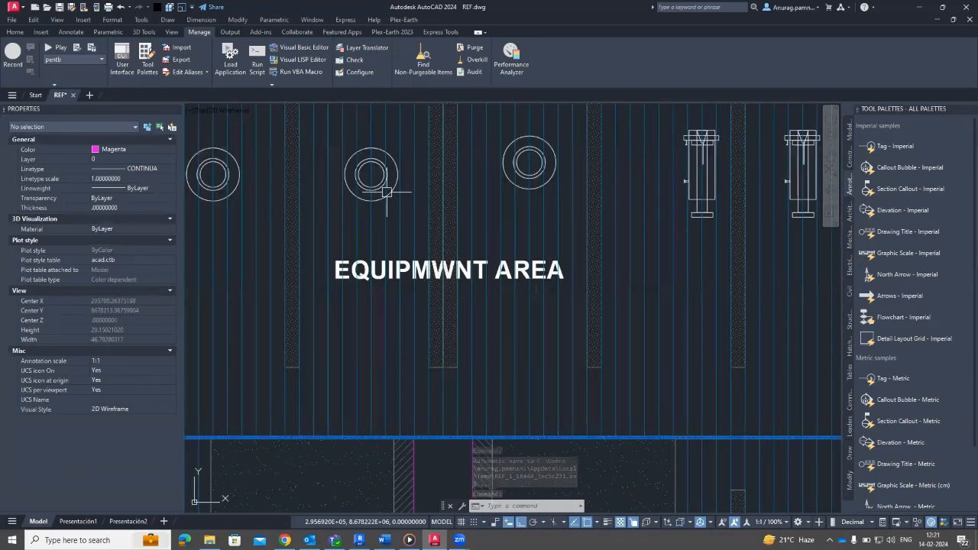
pyautogui.moveTo(387, 191); pyautogui.dragTo(443, 212, button='middle')
pyautogui.scroll(3, 448, 213)
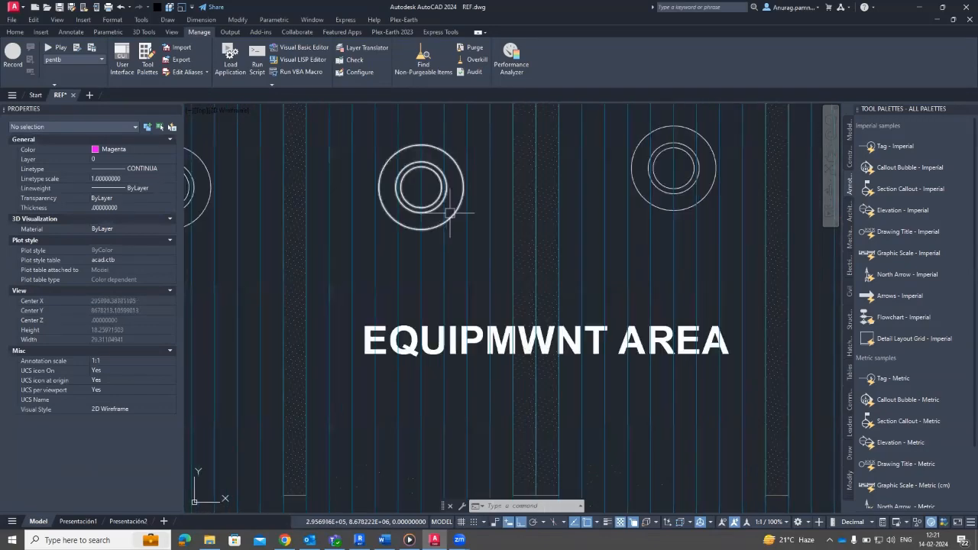
pyautogui.click(449, 212)
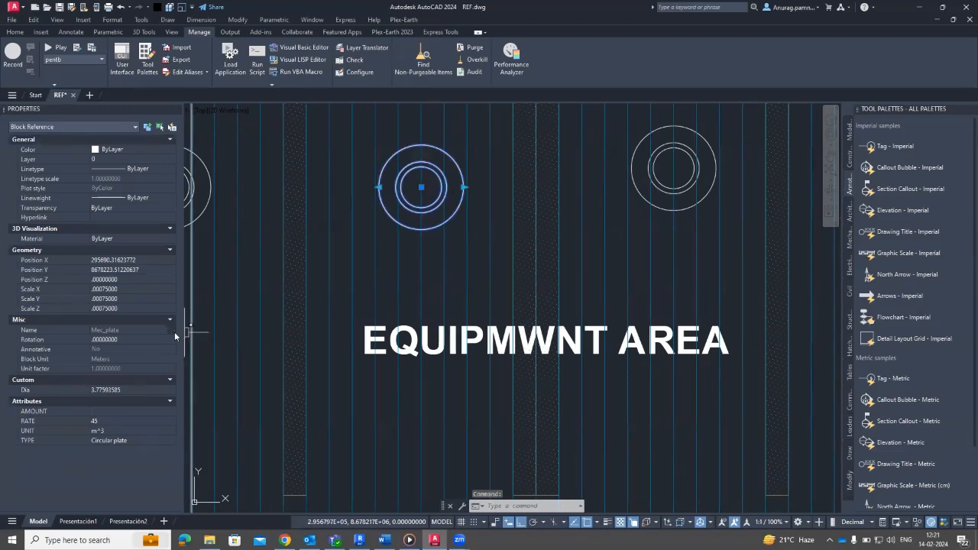
pyautogui.rightClick(403, 226)
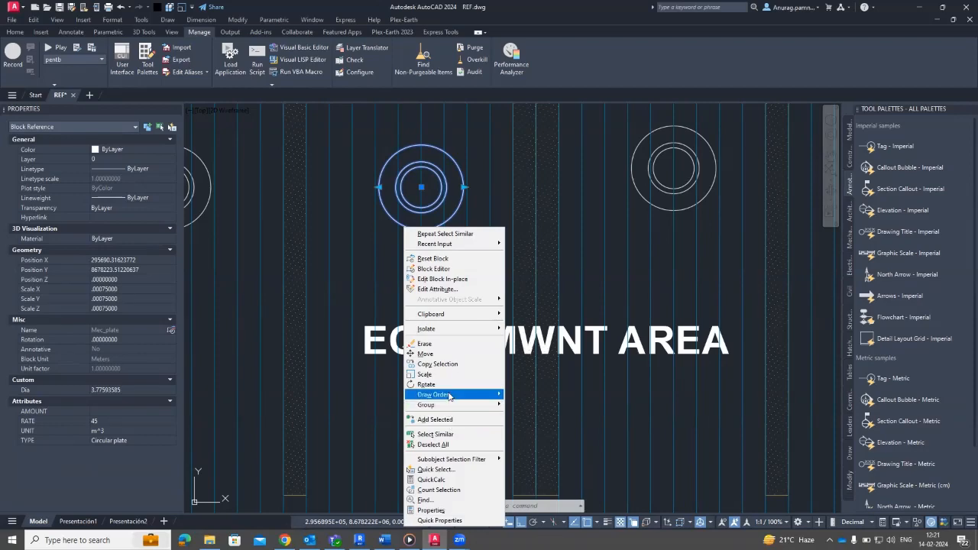
pyautogui.click(452, 434)
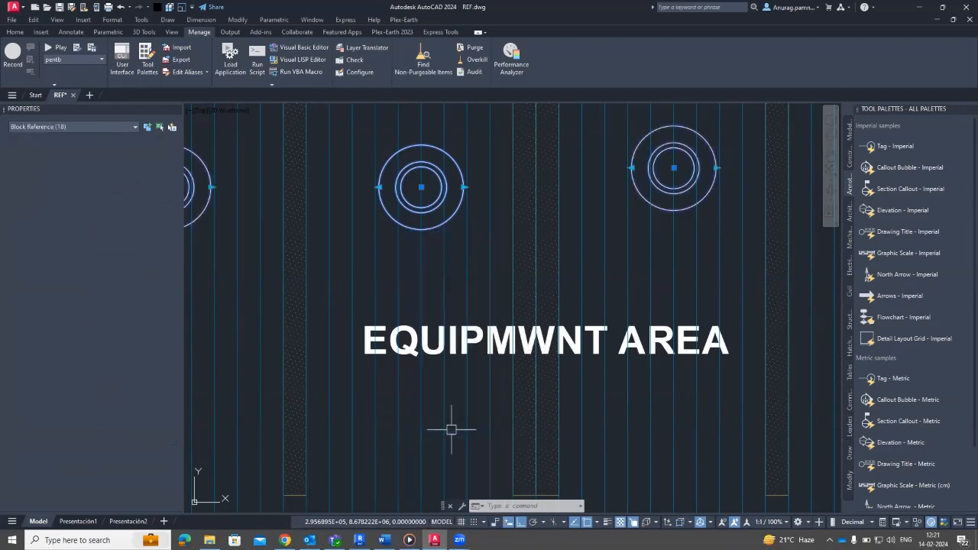
# - Replace all selected Mec_plate blocks with the recently used Mec_Index shaft block
pyautogui.scroll(-5, 506, 245)
pyautogui.scroll(-4, 514, 241)
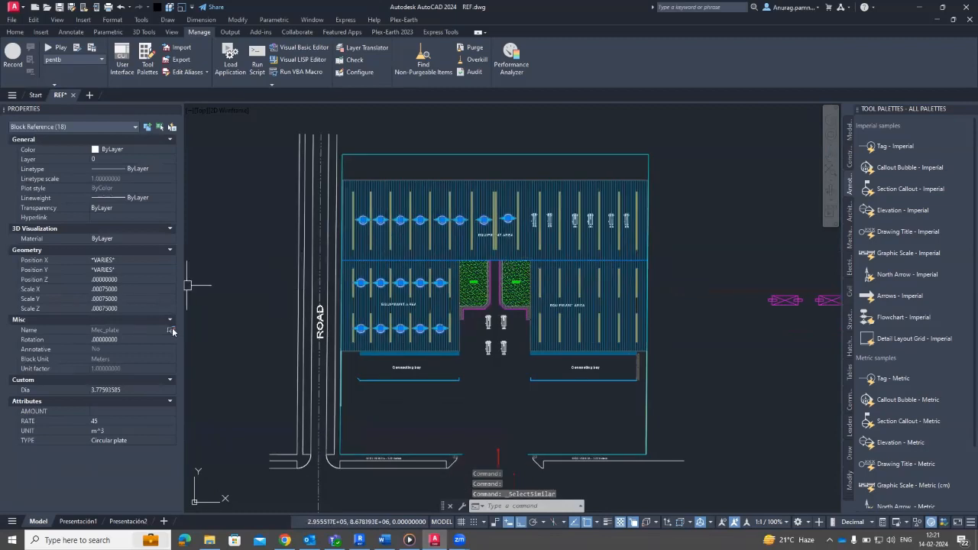
pyautogui.press('Escape')
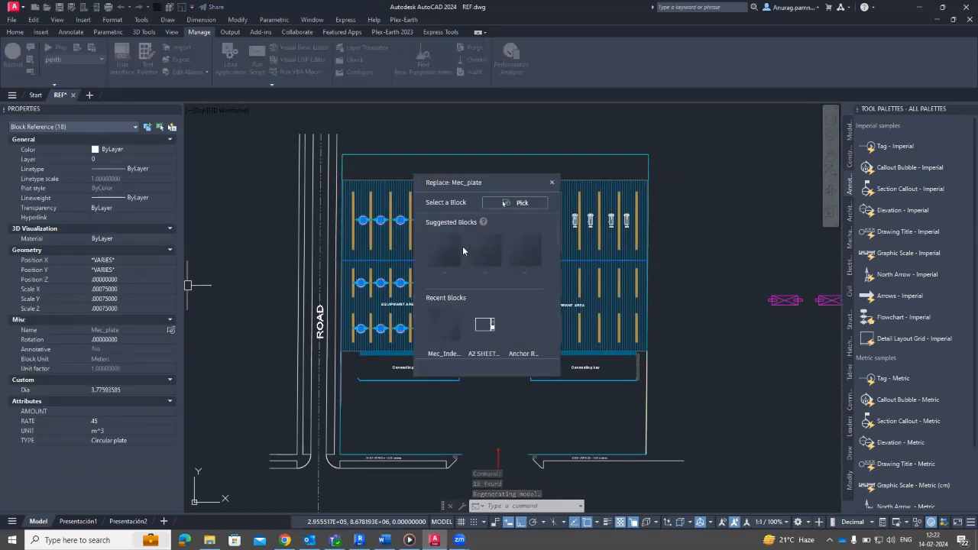
pyautogui.click(443, 327)
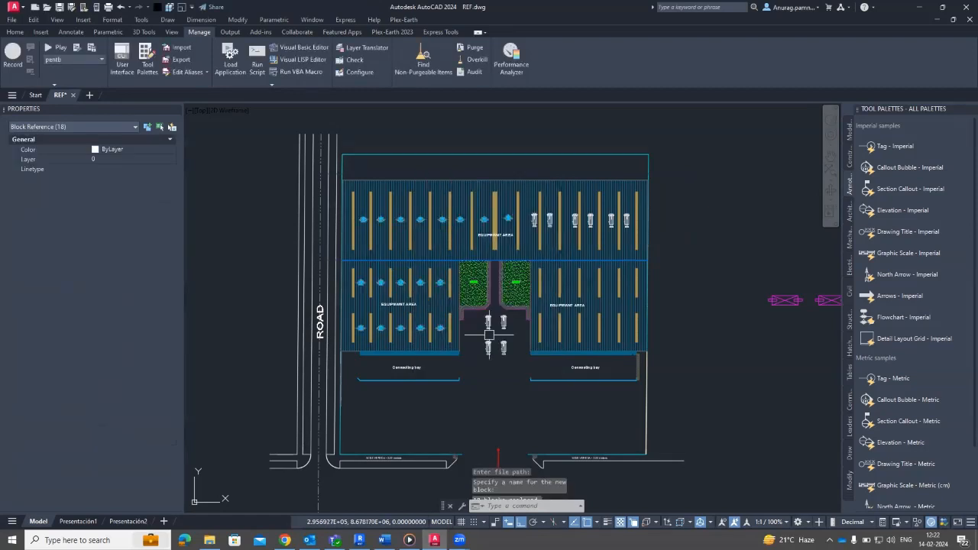
# - Clear the selection and inspect the size and attribute text of a replaced block in the upper equipment area
pyautogui.scroll(8, 366, 242)
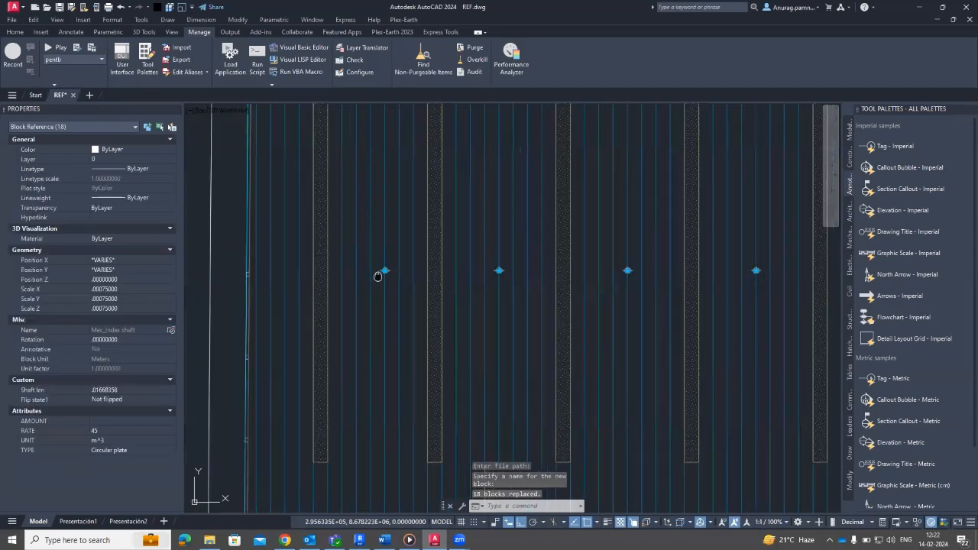
pyautogui.press('Escape')
pyautogui.scroll(4, 443, 232)
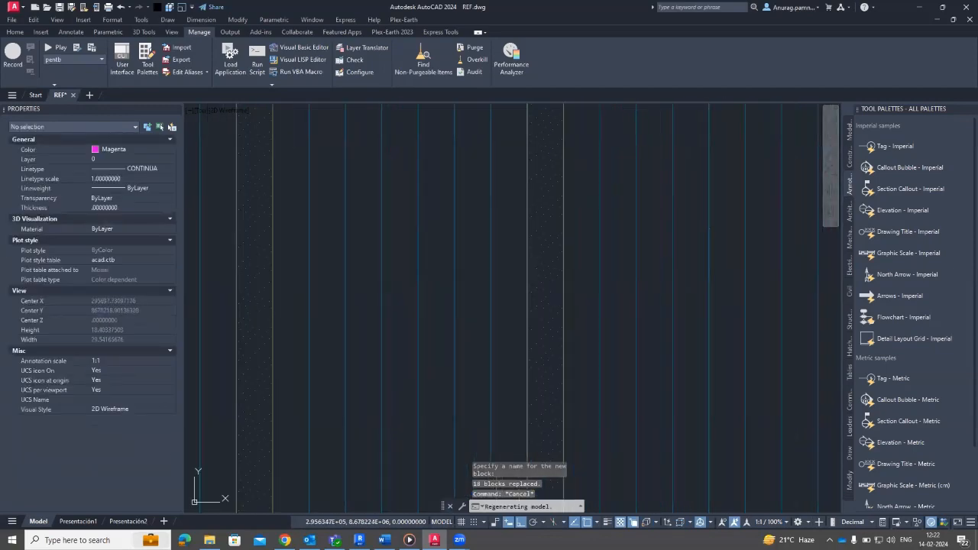
pyautogui.scroll(-6, 376, 225)
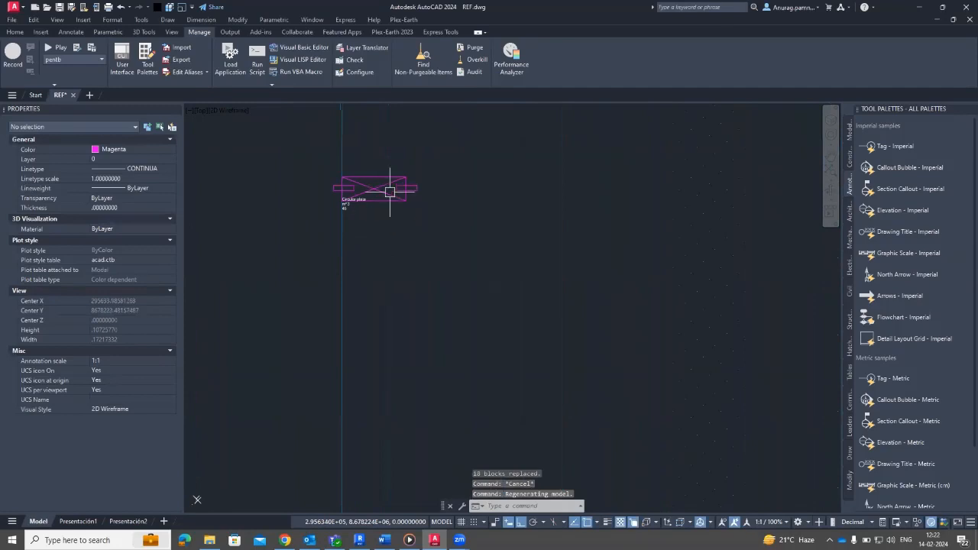
pyautogui.scroll(4, 392, 197)
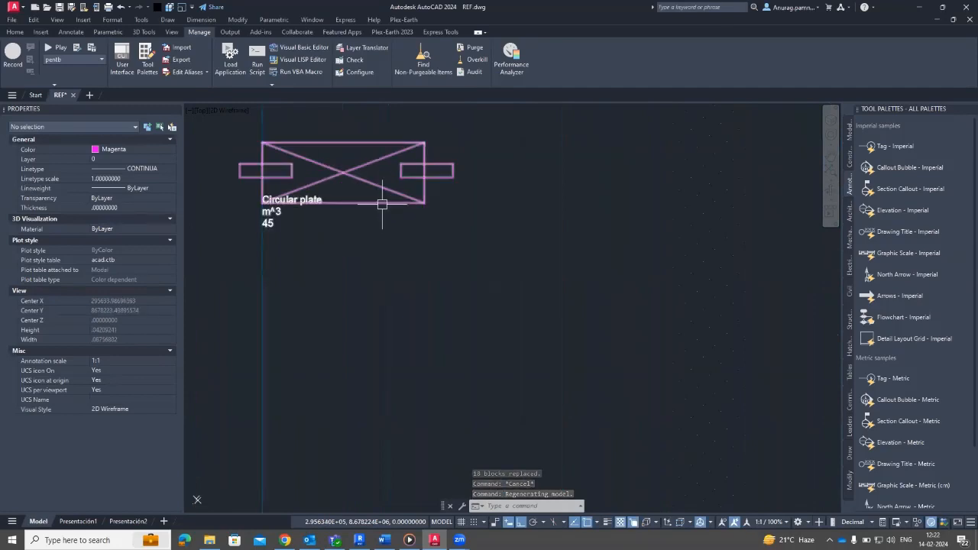
pyautogui.scroll(-4, 382, 204)
pyautogui.scroll(3, 382, 203)
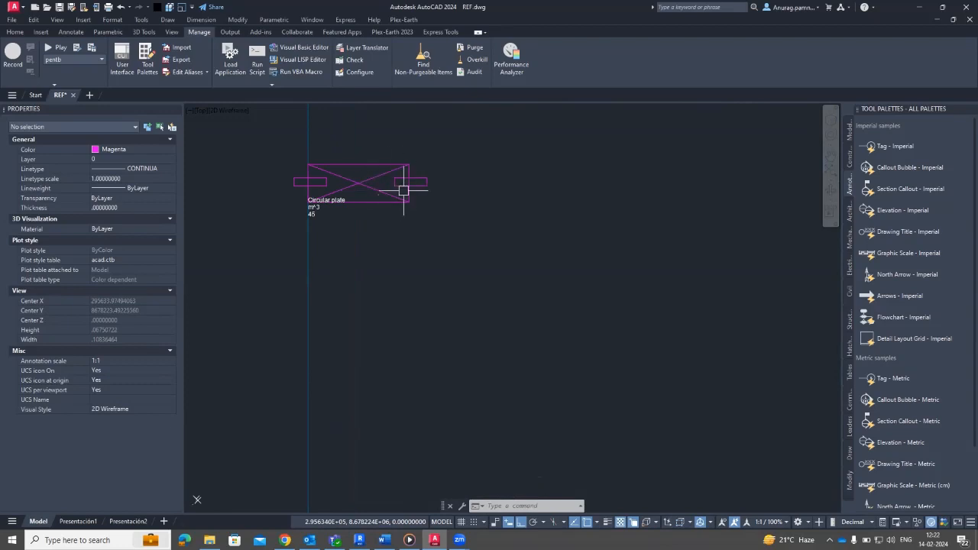
pyautogui.scroll(-4, 378, 196)
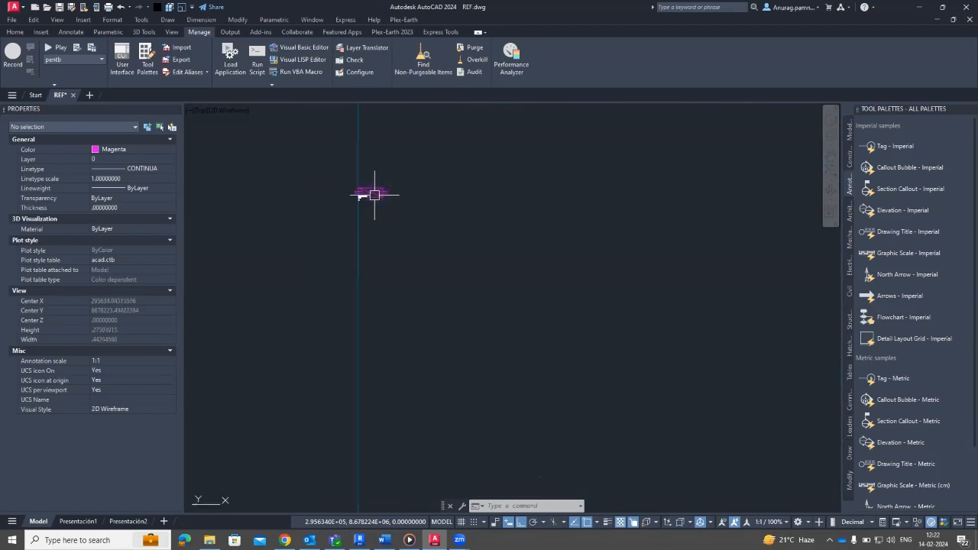
# - Try to undo the replacement of the circular plate blocks
pyautogui.hotkey('ctrl', 'z')
pyautogui.hotkey('ctrl', 'z')
pyautogui.hotkey('ctrl', 'z')
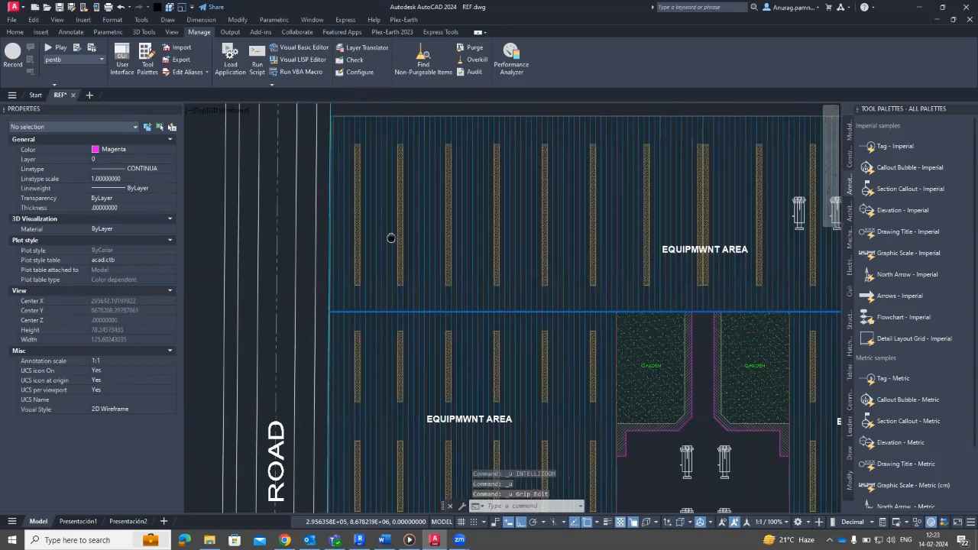
pyautogui.hotkey('ctrl', 'z')
pyautogui.hotkey('ctrl', 'z')
pyautogui.hotkey('ctrl', 'z')
pyautogui.hotkey('ctrl', 'z')
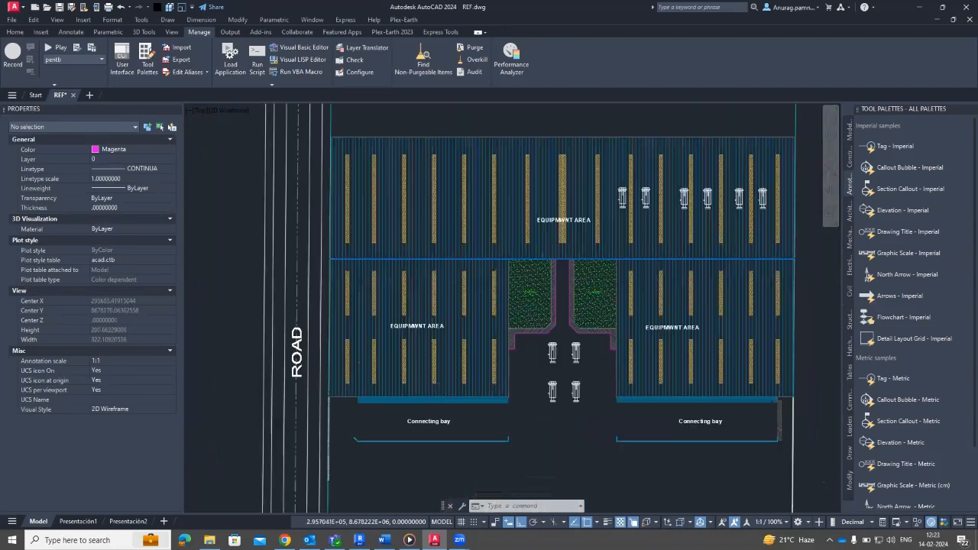
# - Select one tiny Mec_Index shaft block in the upper equipment area and extend the selection to all similar blocks
pyautogui.scroll(15, 578, 190)
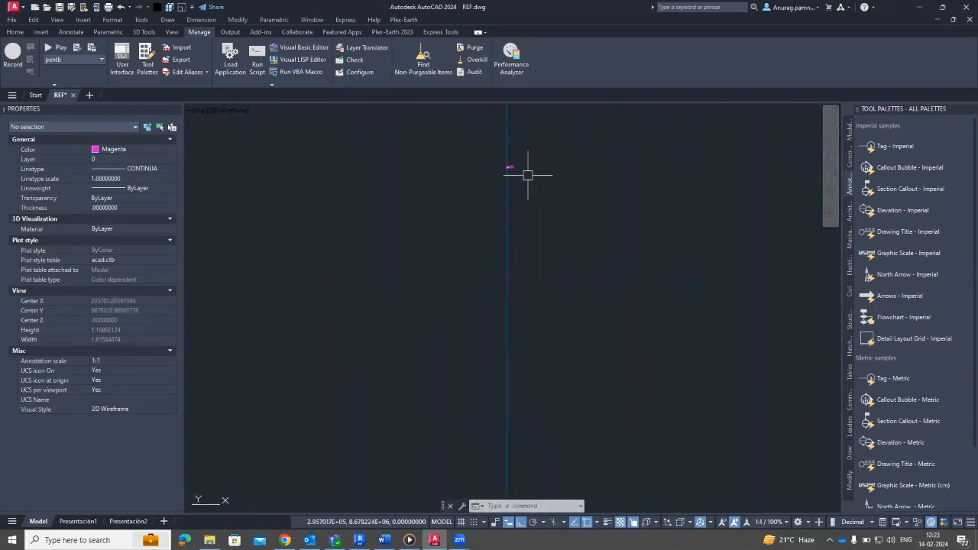
pyautogui.scroll(4, 527, 175)
pyautogui.click(525, 208)
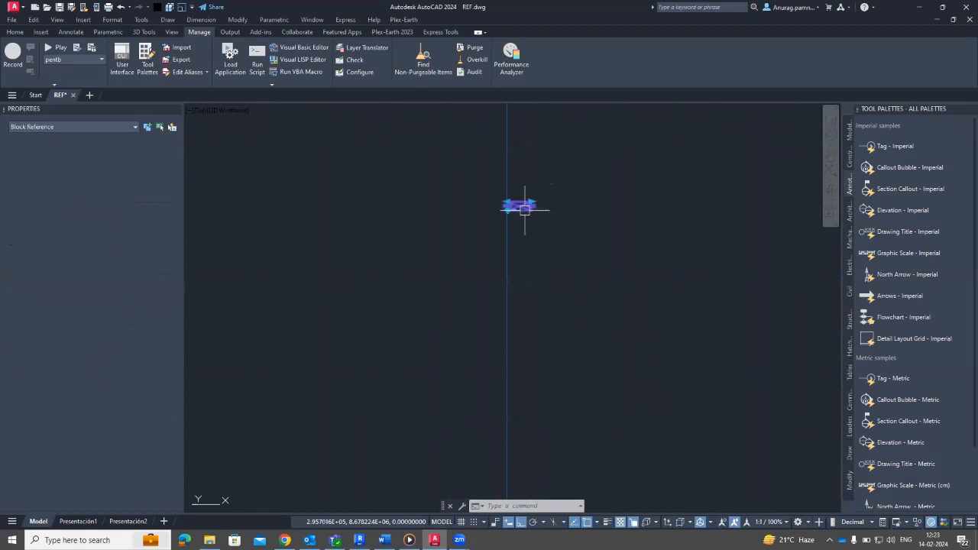
pyautogui.rightClick(527, 212)
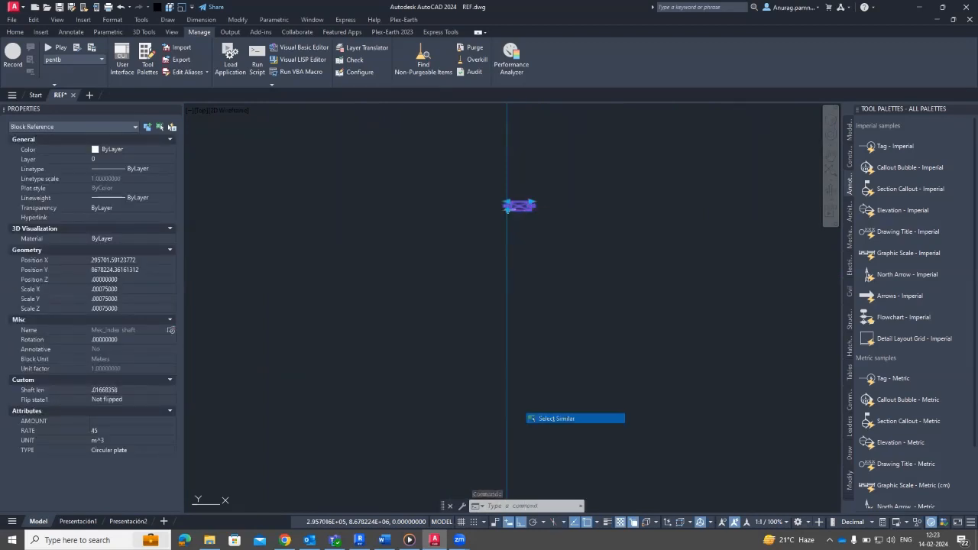
pyautogui.click(569, 419)
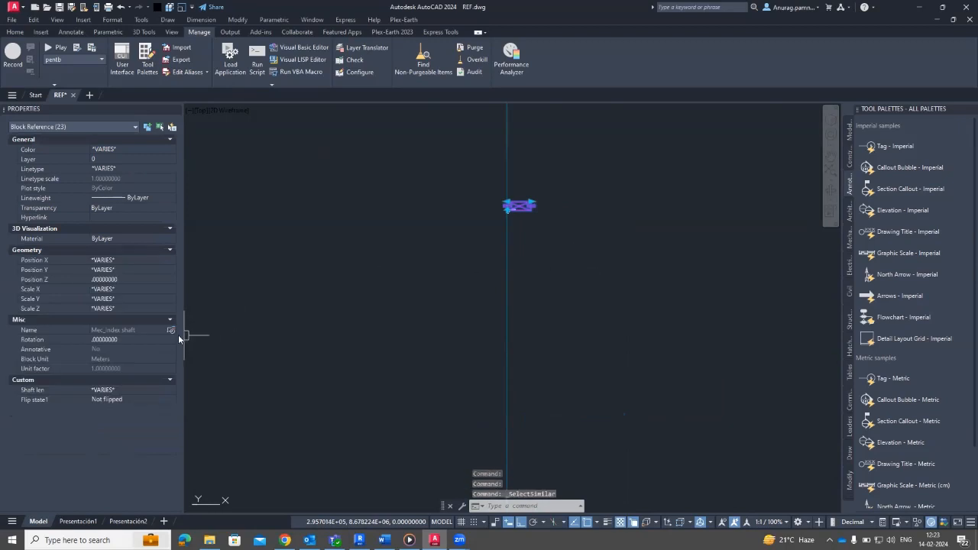
# - Replace all selected Mec_Index shaft blocks with the recently used Shoulder Screw - Imperial block
pyautogui.click(170, 331)
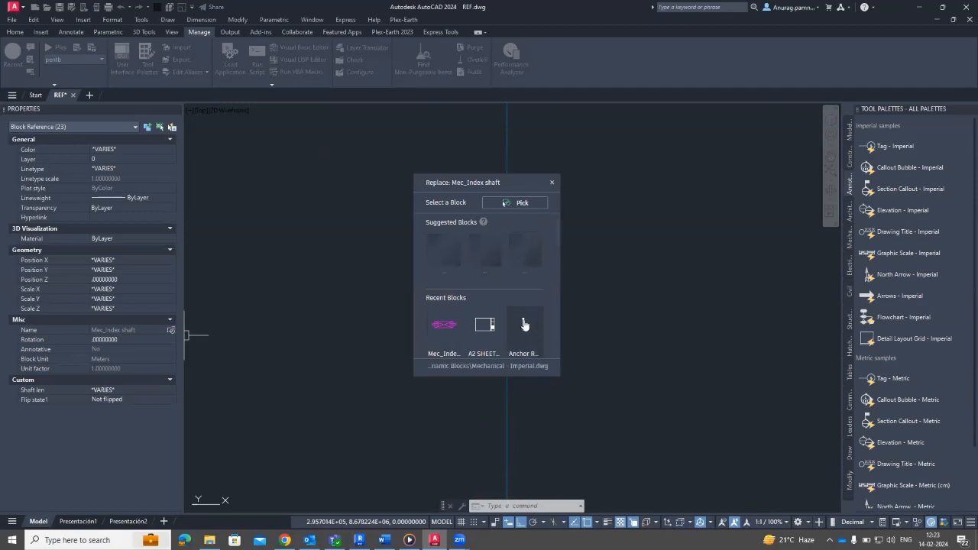
pyautogui.scroll(-3, 526, 308)
pyautogui.scroll(-1, 522, 306)
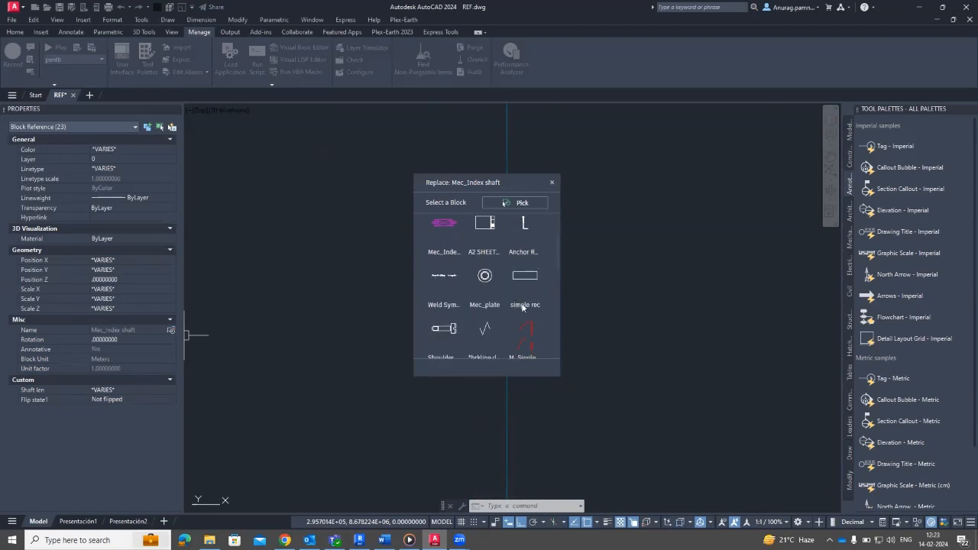
pyautogui.click(452, 325)
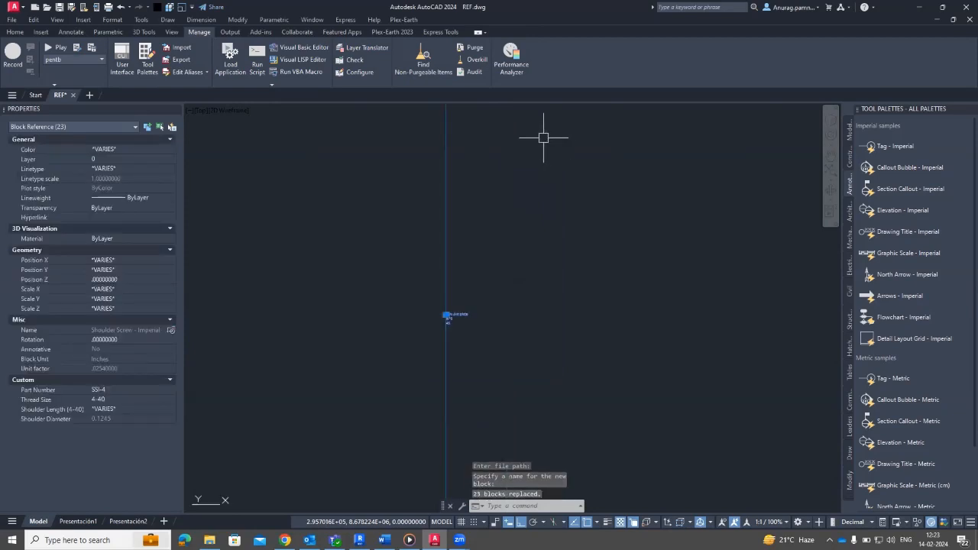
# - Examine the replaced shoulder screw blocks and their attribute text up close, clear the selection, and review the whole building plan
pyautogui.scroll(2, 446, 352)
pyautogui.moveTo(448, 357); pyautogui.dragTo(483, 273, button='middle')
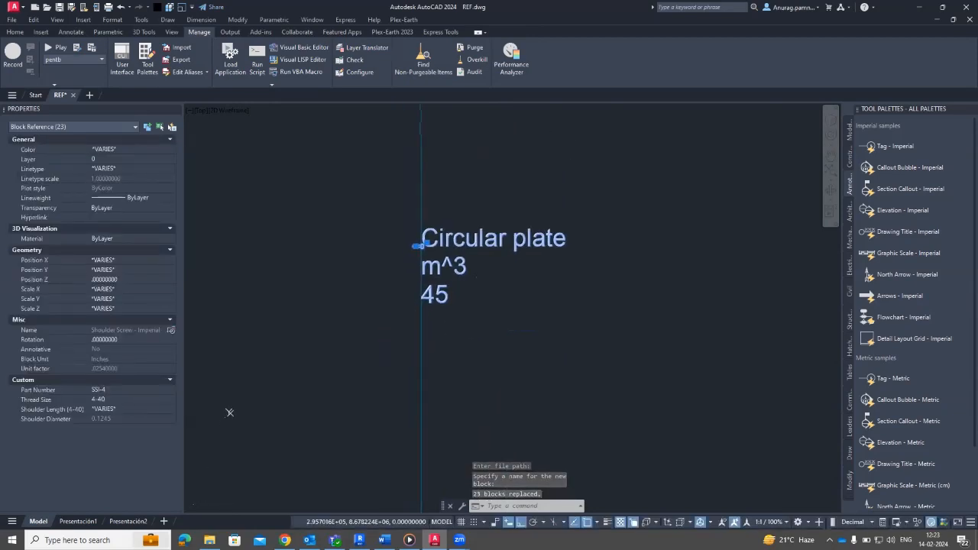
pyautogui.scroll(-10, 513, 258)
pyautogui.scroll(-6, 544, 267)
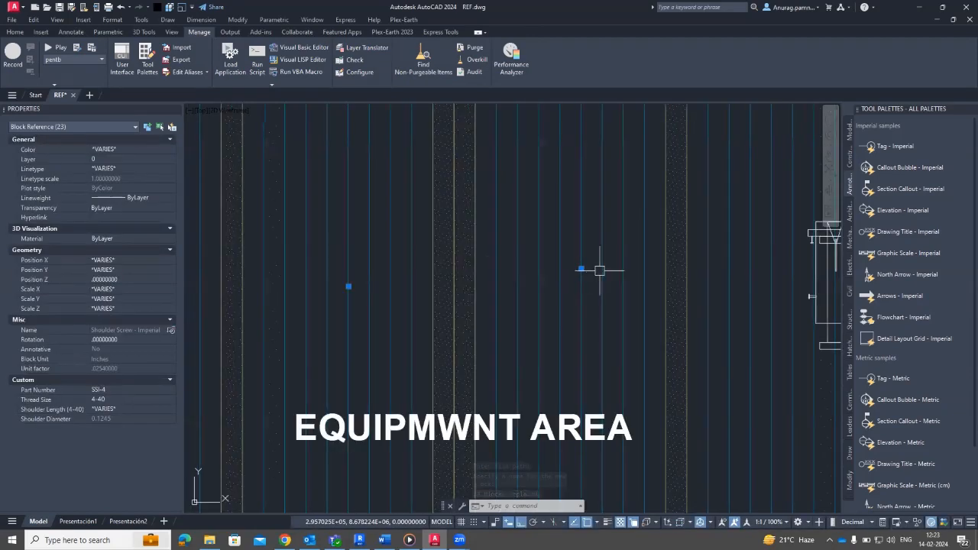
pyautogui.press('Escape')
pyautogui.scroll(8, 554, 277)
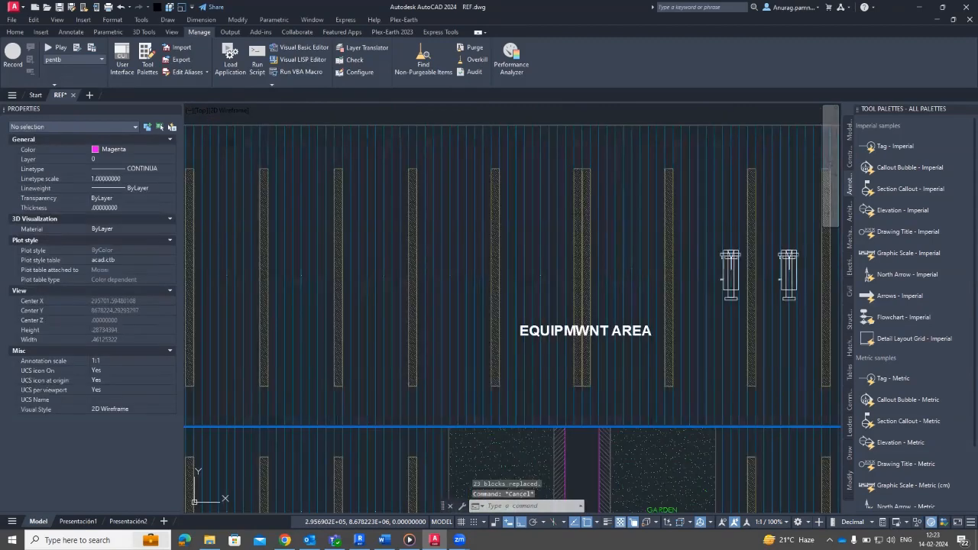
pyautogui.scroll(6, 633, 310)
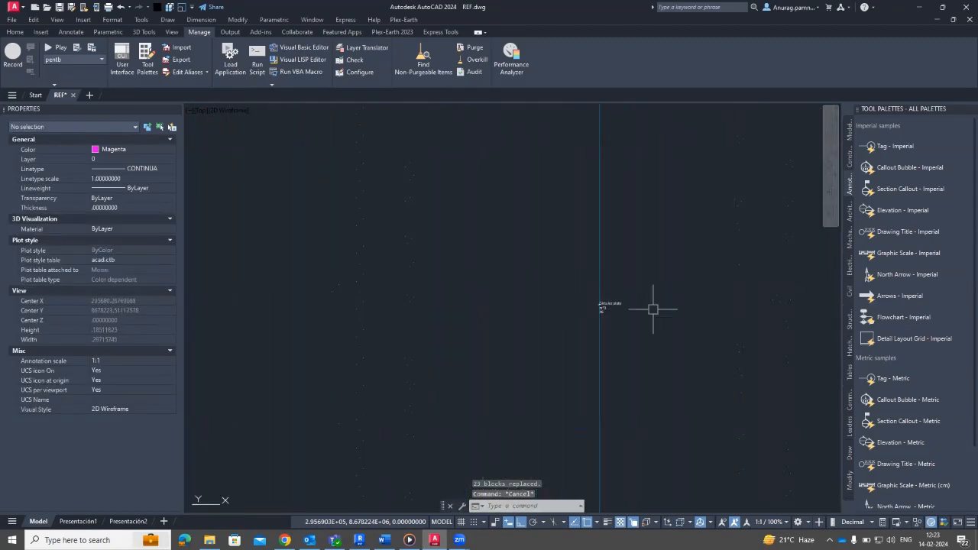
pyautogui.scroll(2, 278, 270)
pyautogui.moveTo(278, 270); pyautogui.dragTo(683, 282, button='middle')
pyautogui.scroll(4, 556, 267)
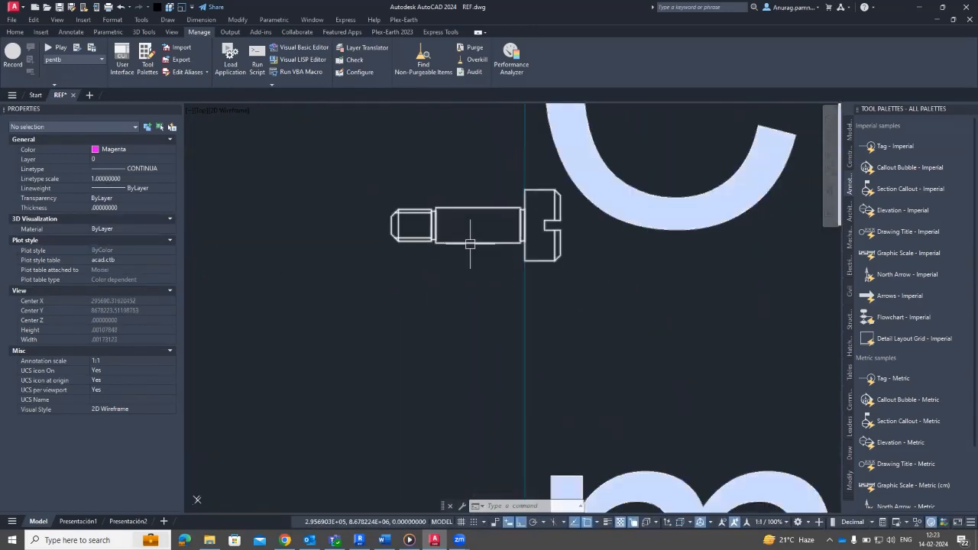
pyautogui.scroll(-10, 463, 248)
pyautogui.scroll(-8, 410, 255)
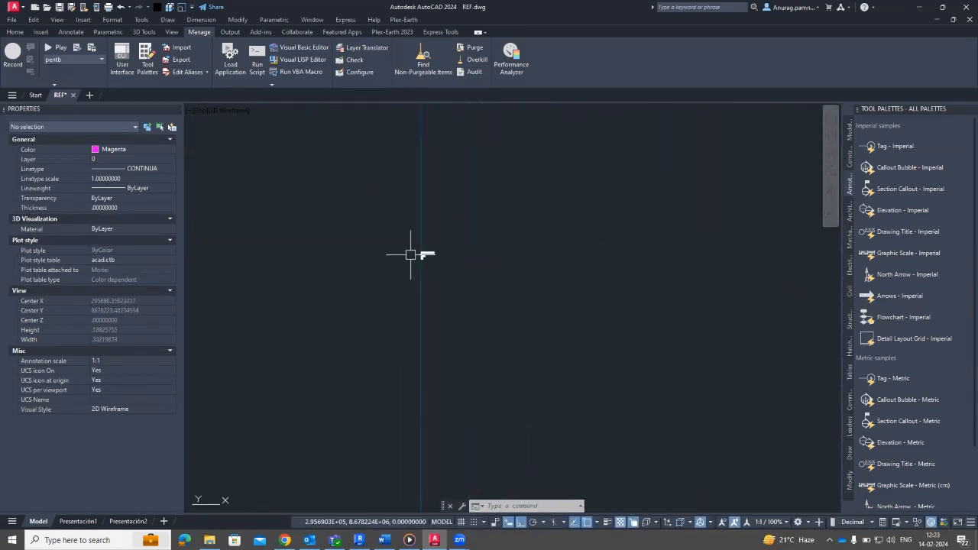
pyautogui.scroll(-10, 404, 225)
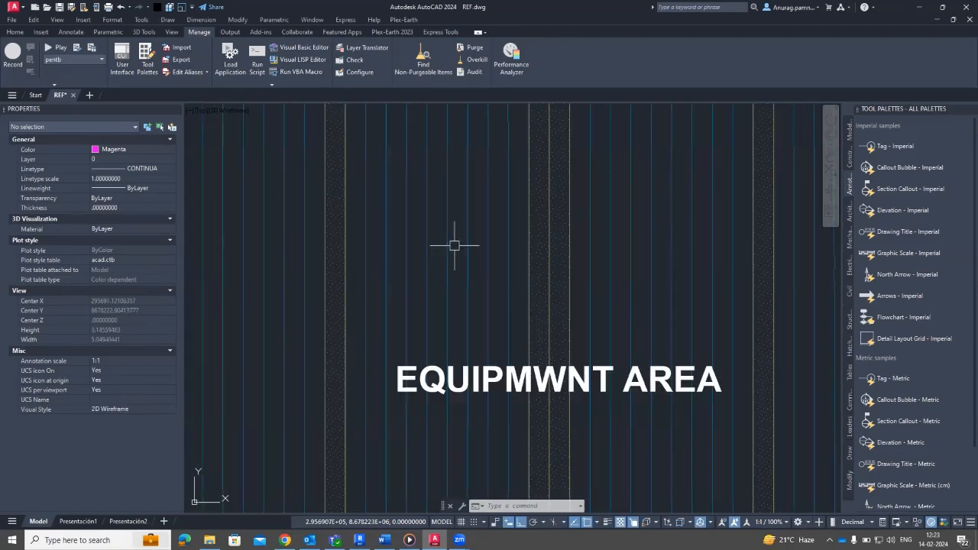
pyautogui.scroll(-8, 451, 214)
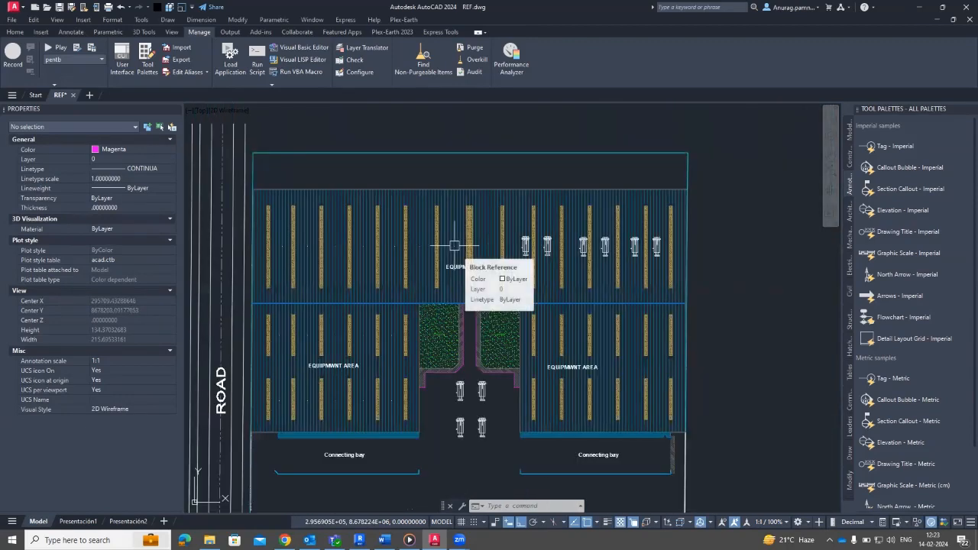